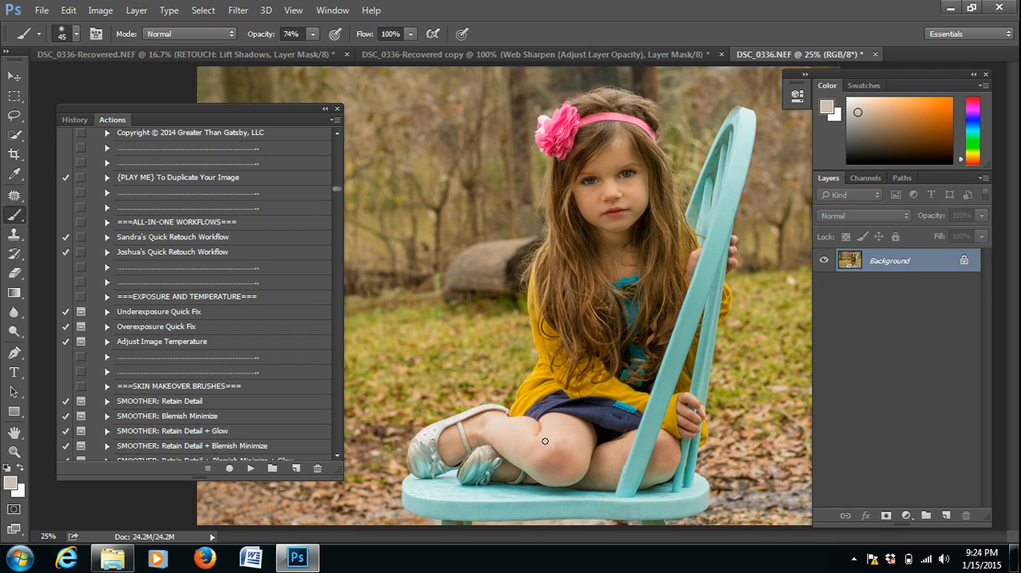
Run the Overexposure Quick Fix action on the photo and set its layer group's opacity to 26%.
{"action": "left_click", "coordinate": [177, 327]}
{"action": "left_click", "coordinate": [251, 468]}
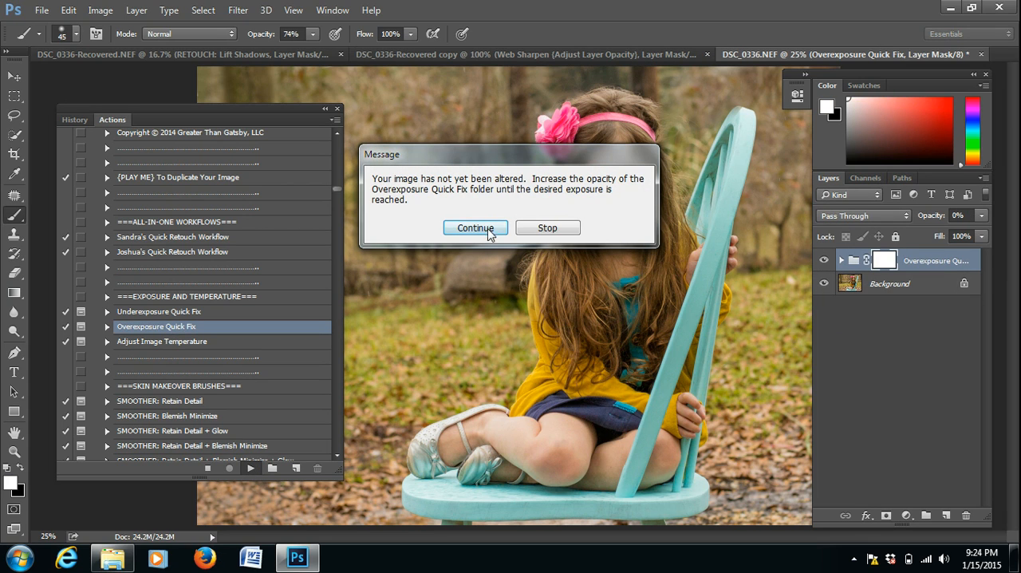
{"action": "left_click", "coordinate": [488, 229]}
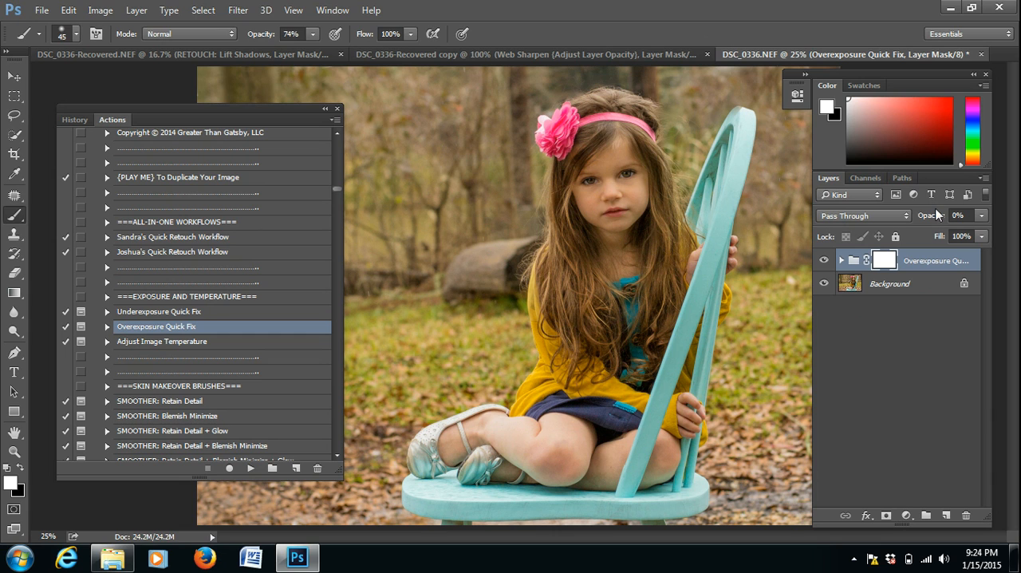
{"action": "left_click_drag", "start_coordinate": [928, 217], "coordinate": [949, 220]}
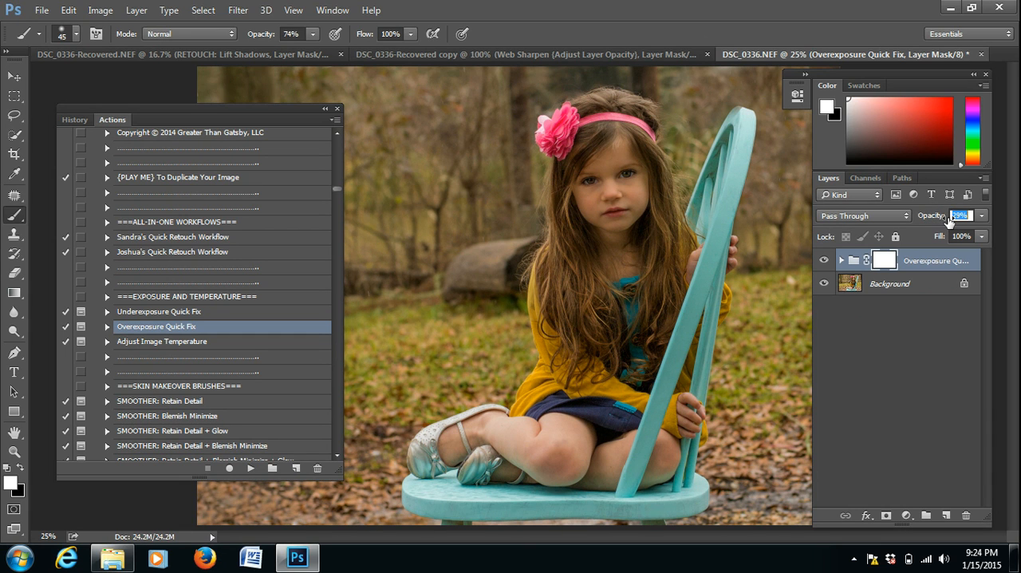
{"action": "key", "text": "Return"}
Invert the Overexposure Quick Fix mask and paint the girl's legs back in with a white 175 px brush.
{"action": "key", "text": "ctrl+i"}
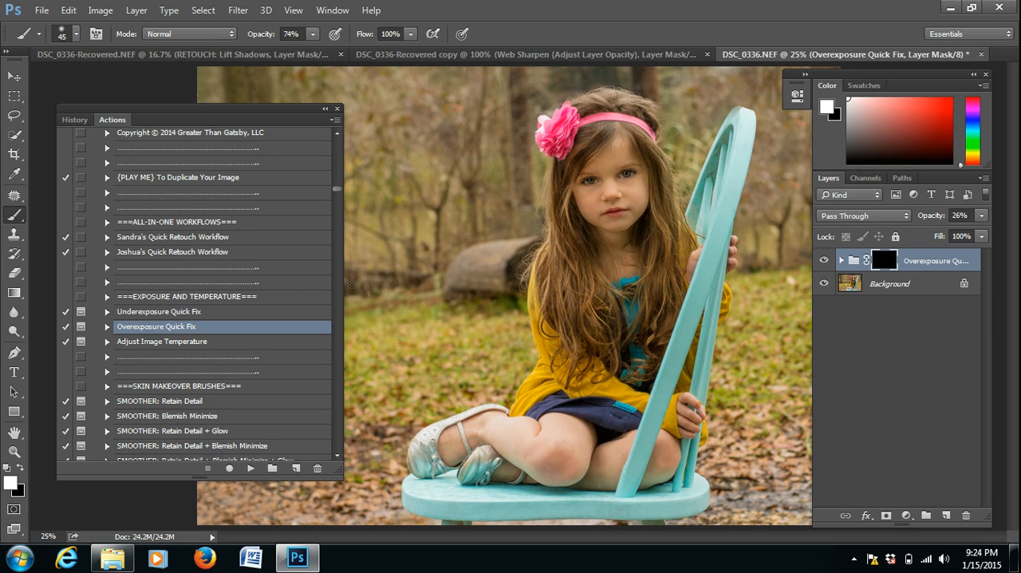
{"action": "left_click", "coordinate": [12, 482]}
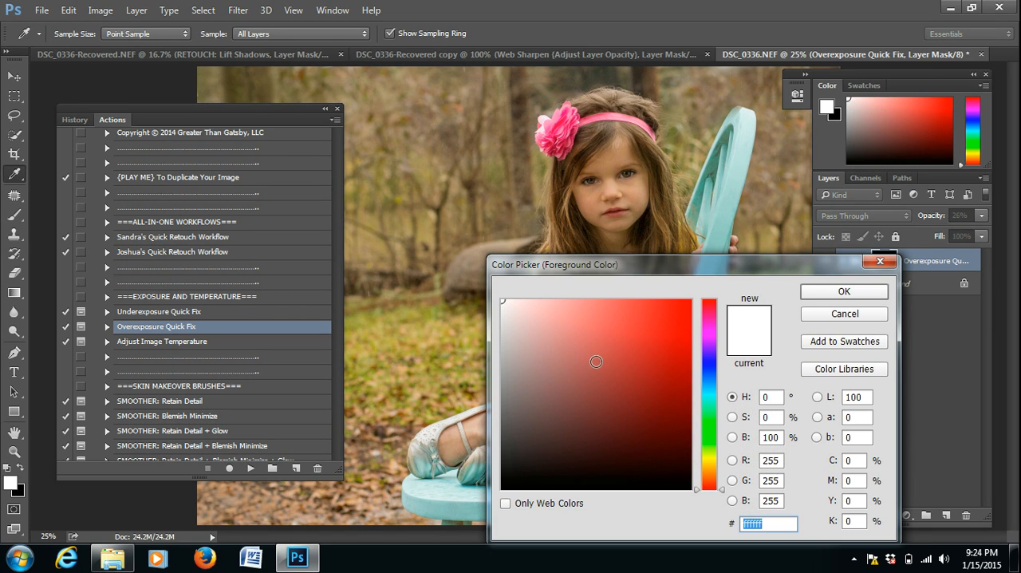
{"action": "left_click", "coordinate": [808, 293]}
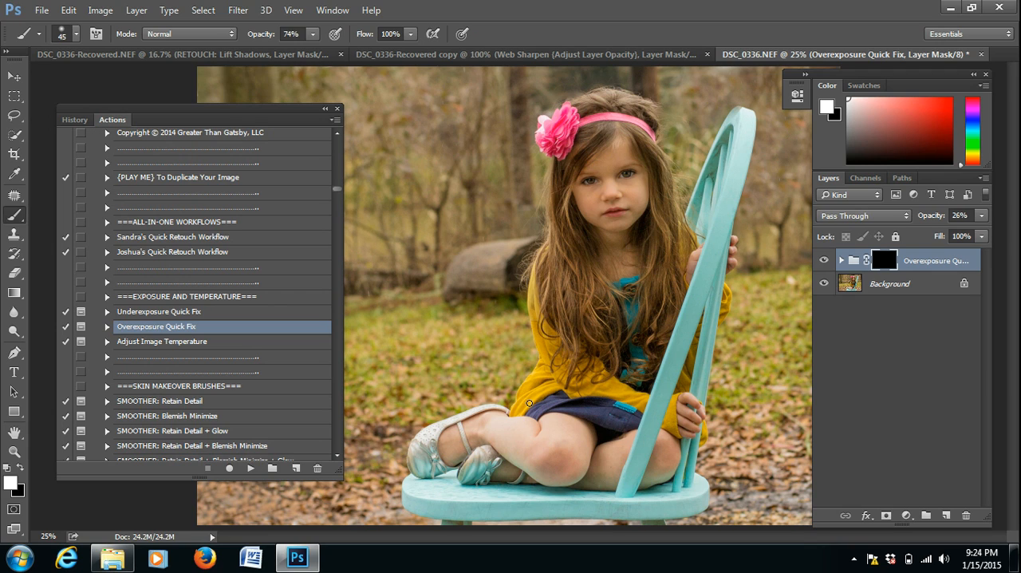
{"action": "key", "text": "bracketright"}
{"action": "key", "text": "bracketright"}
{"action": "key", "text": "bracketright"}
{"action": "mouse_move", "coordinate": [492, 428]}
{"action": "left_mouse_down"}
{"action": "mouse_move", "coordinate": [527, 453]}
{"action": "mouse_move", "coordinate": [492, 427]}
{"action": "mouse_move", "coordinate": [513, 428]}
{"action": "mouse_move", "coordinate": [536, 456]}
{"action": "mouse_move", "coordinate": [563, 446]}
{"action": "mouse_move", "coordinate": [557, 429]}
{"action": "mouse_move", "coordinate": [580, 440]}
{"action": "mouse_move", "coordinate": [564, 465]}
{"action": "mouse_move", "coordinate": [500, 423]}
{"action": "mouse_move", "coordinate": [476, 437]}
{"action": "mouse_move", "coordinate": [606, 474]}
{"action": "mouse_move", "coordinate": [615, 447]}
{"action": "mouse_move", "coordinate": [615, 464]}
{"action": "mouse_move", "coordinate": [661, 474]}
{"action": "mouse_move", "coordinate": [666, 441]}
{"action": "mouse_move", "coordinate": [664, 469]}
{"action": "mouse_move", "coordinate": [678, 478]}
{"action": "mouse_move", "coordinate": [523, 466]}
{"action": "left_mouse_up"}
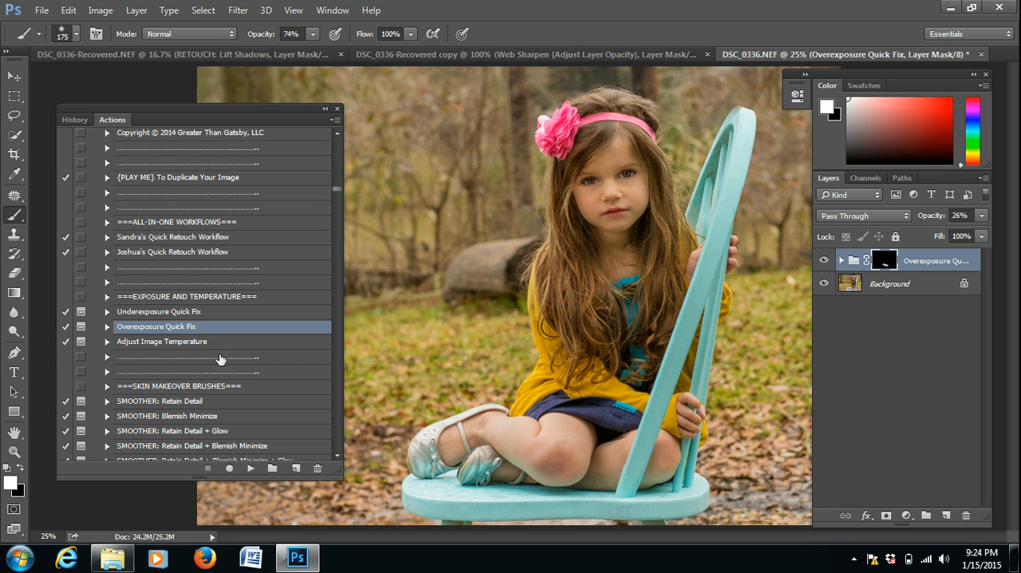
Run the Emotional Color Base {Dramatic & Rich} action from the Innocence Workflow set.
{"action": "scroll", "coordinate": [337, 451], "scroll_direction": "down", "scroll_amount": 3}
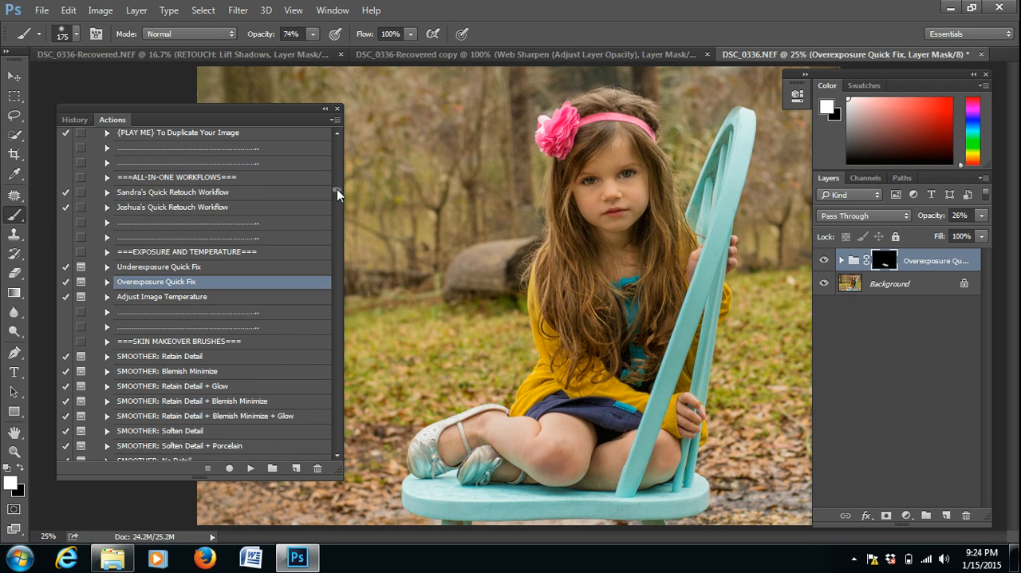
{"action": "left_click_drag", "start_coordinate": [337, 189], "coordinate": [339, 207]}
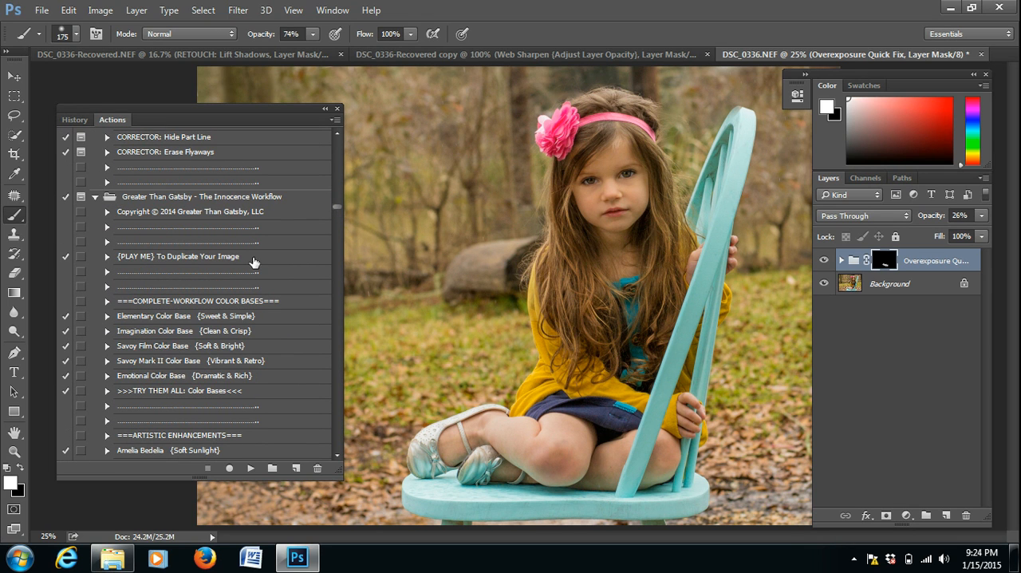
{"action": "left_click", "coordinate": [180, 375]}
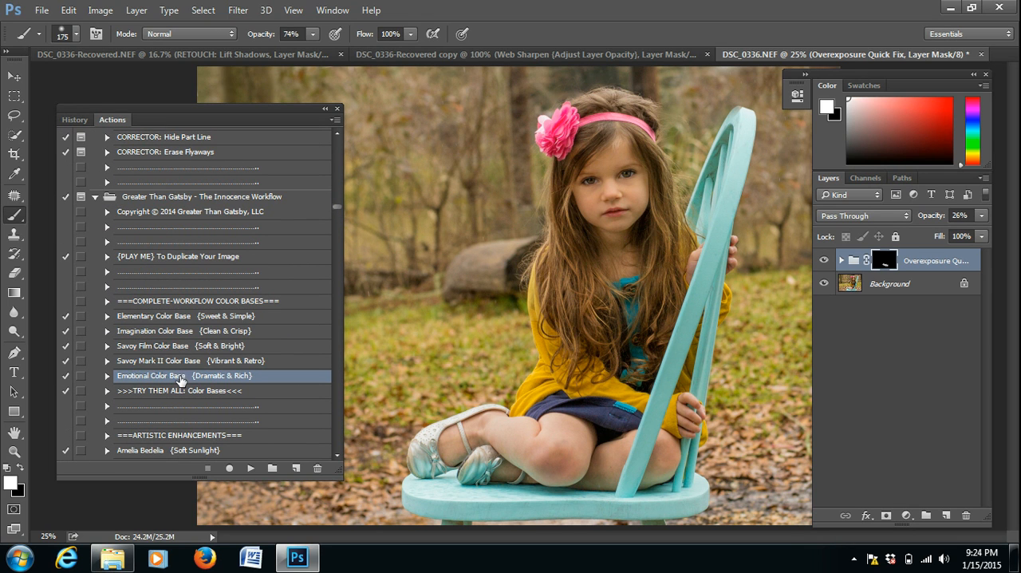
{"action": "left_click", "coordinate": [252, 468]}
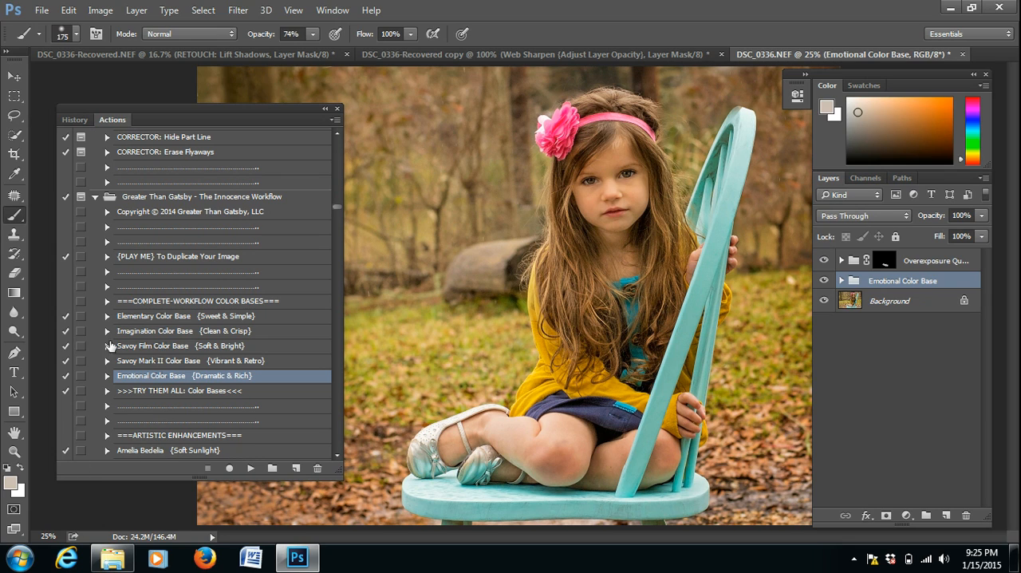
Run the Amelia Bedelia {Soft Sunlight} action and set its layer group's opacity to 45%.
{"action": "left_click", "coordinate": [214, 454]}
{"action": "left_click", "coordinate": [251, 468]}
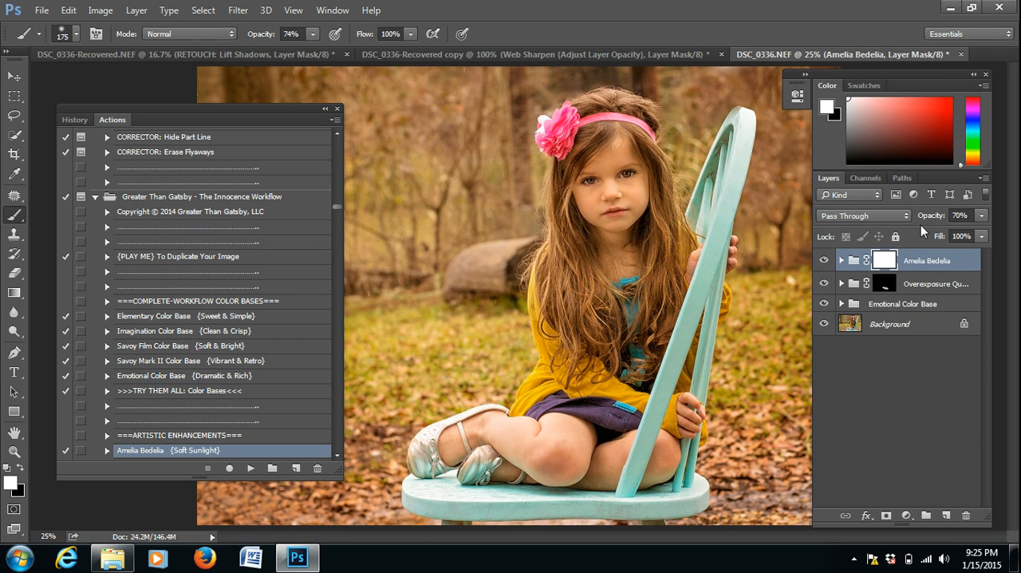
{"action": "left_click_drag", "start_coordinate": [934, 221], "coordinate": [919, 221]}
Paint over the girl on the Amelia Bedelia mask with black (000000) at 21% brush opacity, using smaller brush sizes for her hands.
{"action": "left_click", "coordinate": [16, 481]}
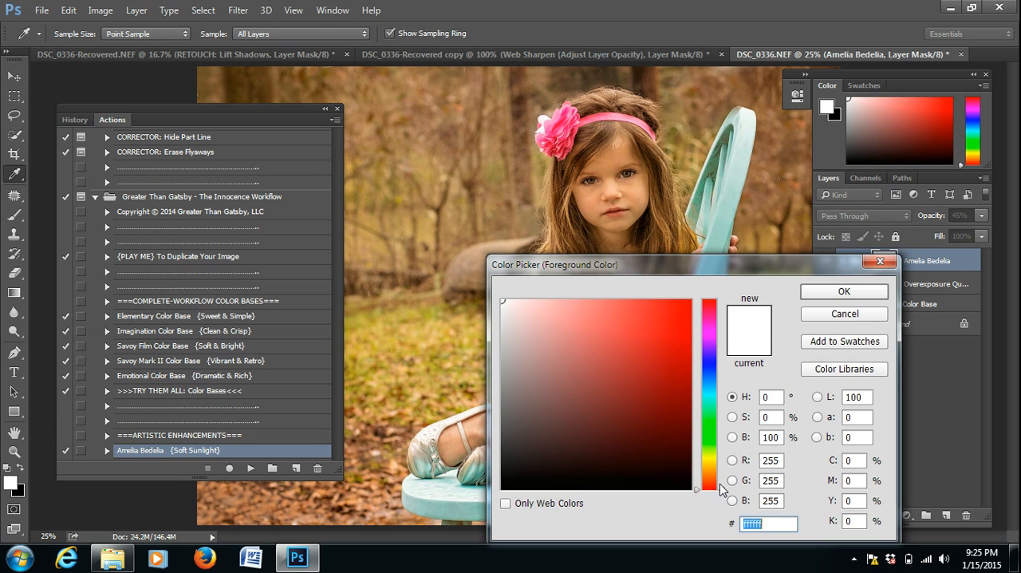
{"action": "type", "text": "000000"}
{"action": "left_click", "coordinate": [837, 292]}
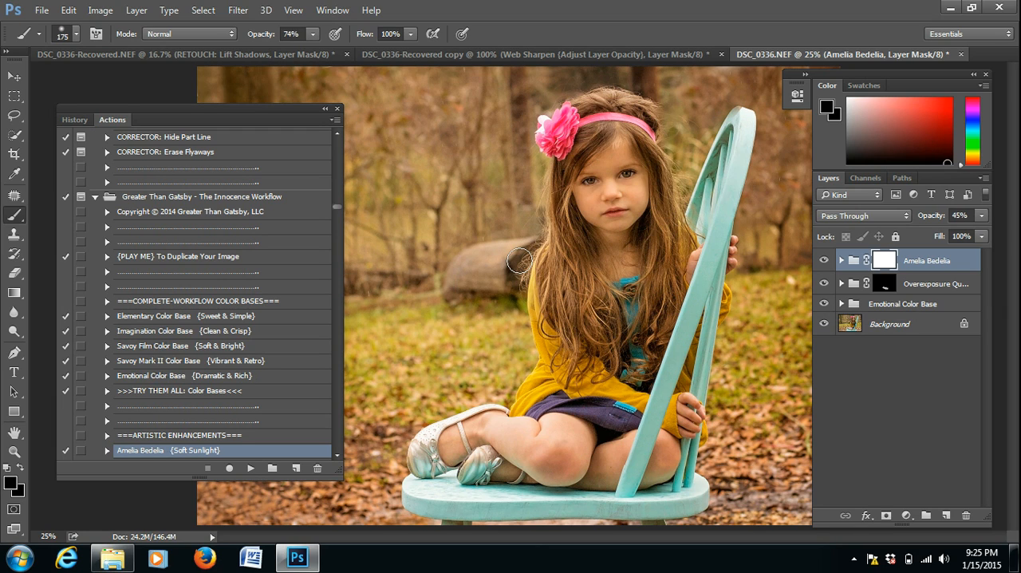
{"action": "left_click_drag", "start_coordinate": [264, 34], "coordinate": [225, 34]}
{"action": "key", "text": "bracketright"}
{"action": "key", "text": "bracketright"}
{"action": "left_click_drag", "start_coordinate": [626, 177], "coordinate": [630, 370]}
{"action": "key", "text": "bracketleft"}
{"action": "key", "text": "bracketleft"}
{"action": "key", "text": "bracketleft"}
{"action": "mouse_move", "coordinate": [690, 413]}
{"action": "left_mouse_down"}
{"action": "mouse_move", "coordinate": [688, 421]}
{"action": "mouse_move", "coordinate": [692, 394]}
{"action": "left_mouse_up"}
{"action": "key", "text": "bracketleft"}
Run the Ballet Shoes {Pastel Chill} action and set its layer group's opacity to 41%.
{"action": "left_click", "coordinate": [337, 453]}
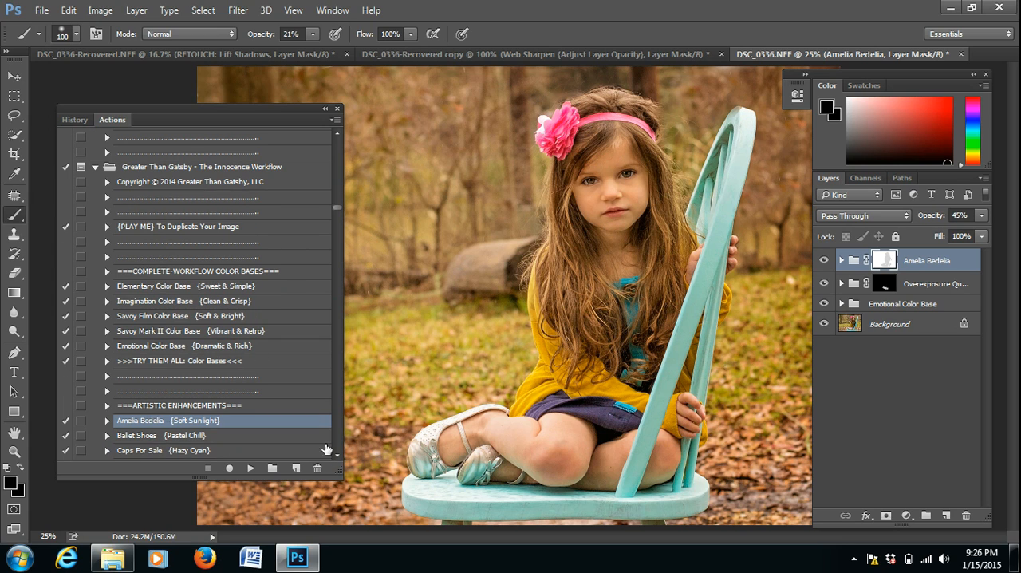
{"action": "left_click", "coordinate": [196, 439]}
{"action": "left_click", "coordinate": [251, 467]}
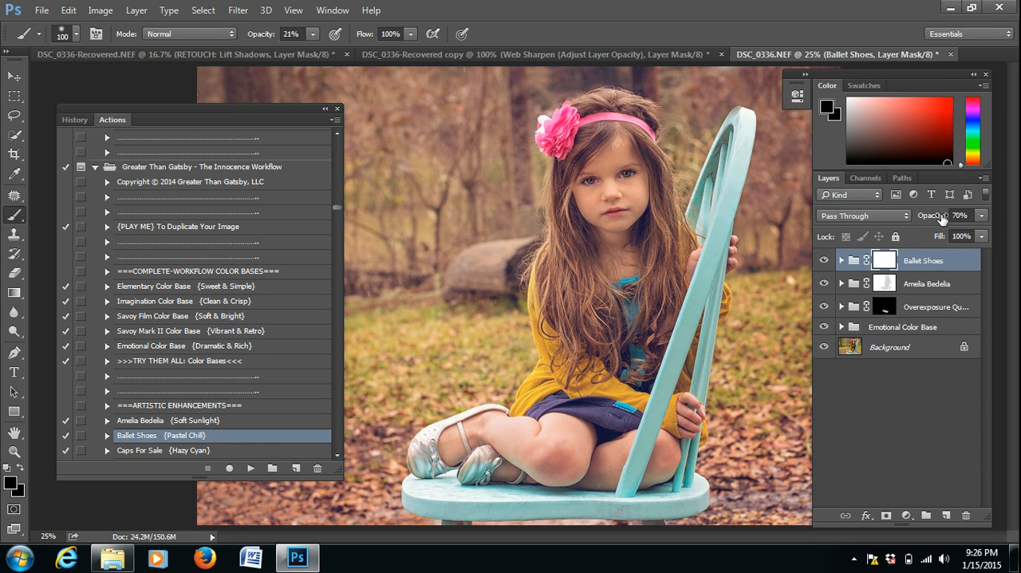
{"action": "left_click_drag", "start_coordinate": [942, 220], "coordinate": [919, 220]}
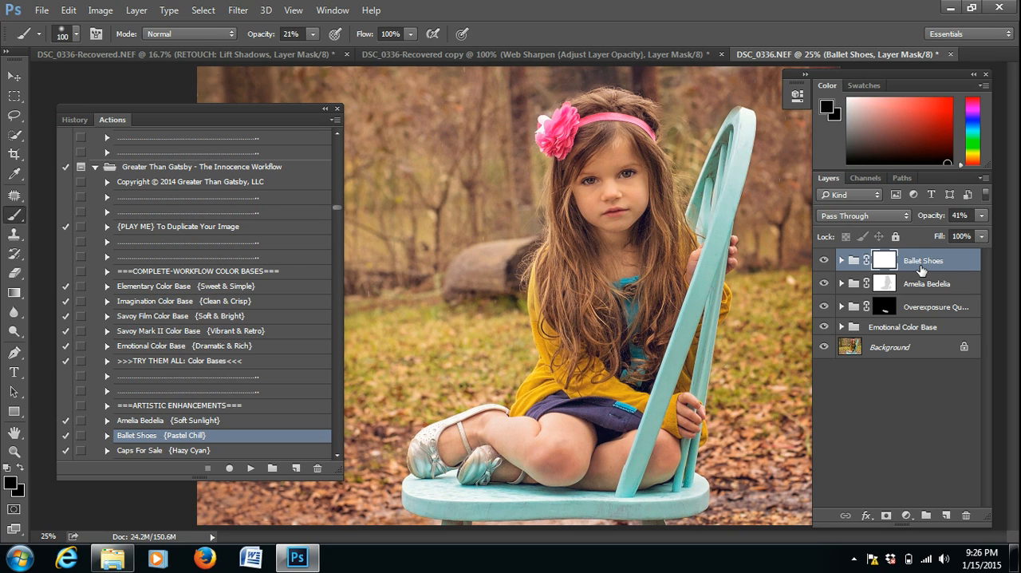
Mask the Ballet Shoes effect off the girl with a black 250 px brush at 80% opacity.
{"action": "left_click_drag", "start_coordinate": [255, 37], "coordinate": [296, 40]}
{"action": "key", "text": "bracketright"}
{"action": "key", "text": "bracketright"}
{"action": "key", "text": "bracketright"}
{"action": "key", "text": "bracketright"}
{"action": "key", "text": "bracketright"}
{"action": "mouse_move", "coordinate": [603, 391]}
{"action": "left_mouse_down"}
{"action": "mouse_move", "coordinate": [580, 329]}
{"action": "mouse_move", "coordinate": [590, 334]}
{"action": "mouse_move", "coordinate": [616, 272]}
{"action": "mouse_move", "coordinate": [578, 359]}
{"action": "left_mouse_up"}
Run the Seamstress {Soft Color Boost} action and set its layer group's opacity to 14%.
{"action": "left_click_drag", "start_coordinate": [337, 207], "coordinate": [342, 246]}
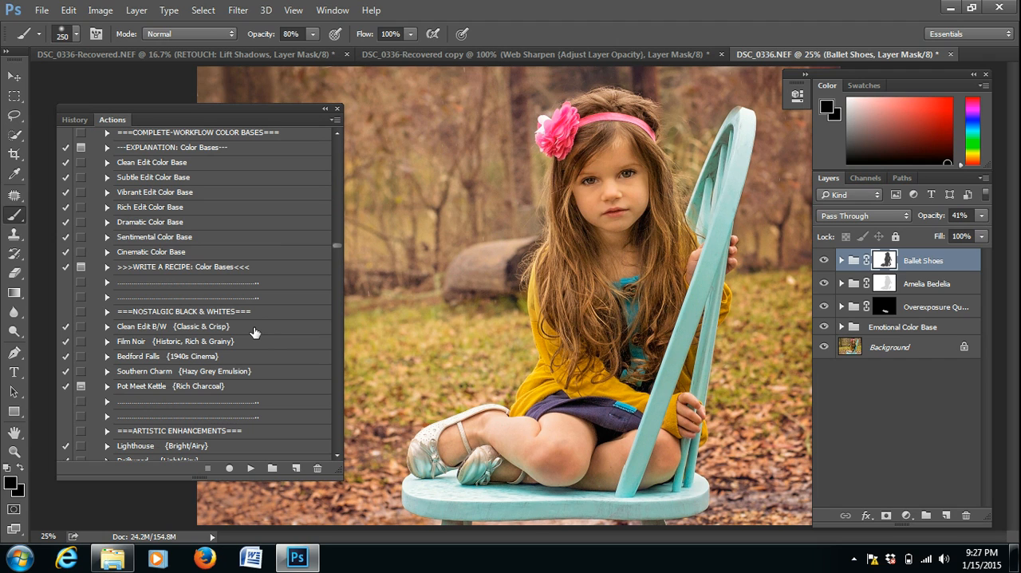
{"action": "scroll", "coordinate": [338, 453], "scroll_direction": "down", "scroll_amount": 10}
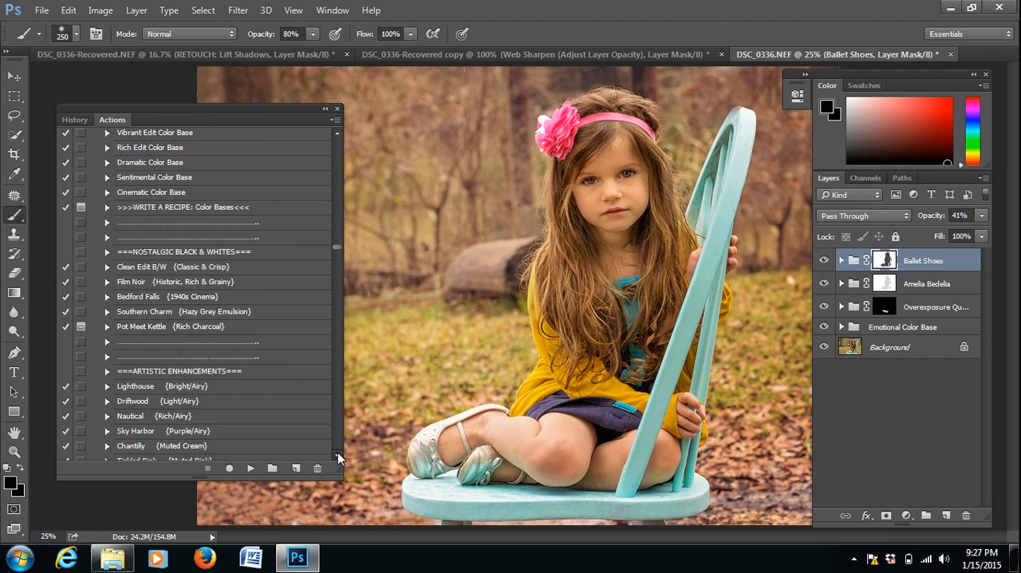
{"action": "scroll", "coordinate": [337, 452], "scroll_direction": "down", "scroll_amount": 1}
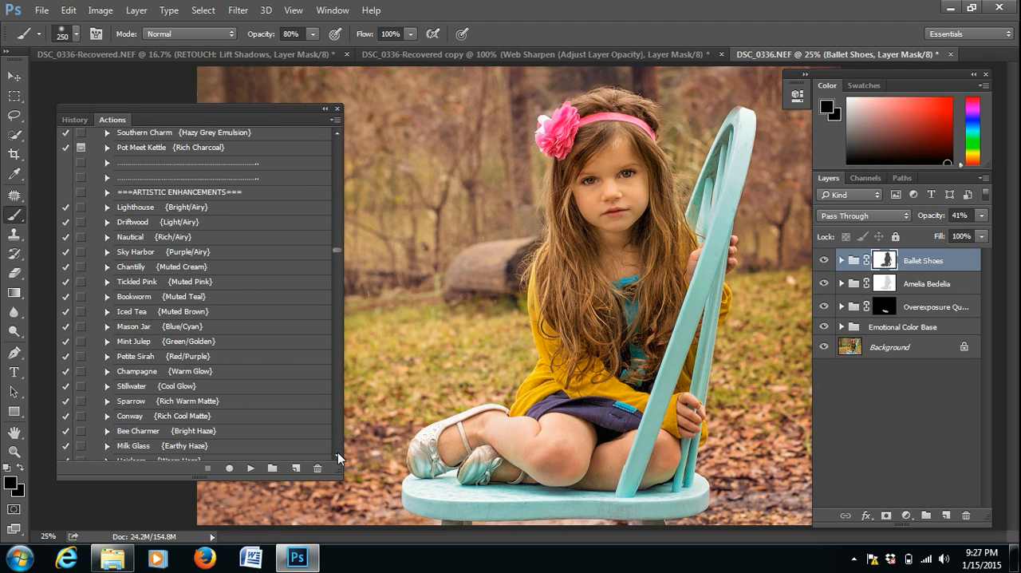
{"action": "scroll", "coordinate": [335, 456], "scroll_direction": "down", "scroll_amount": 5}
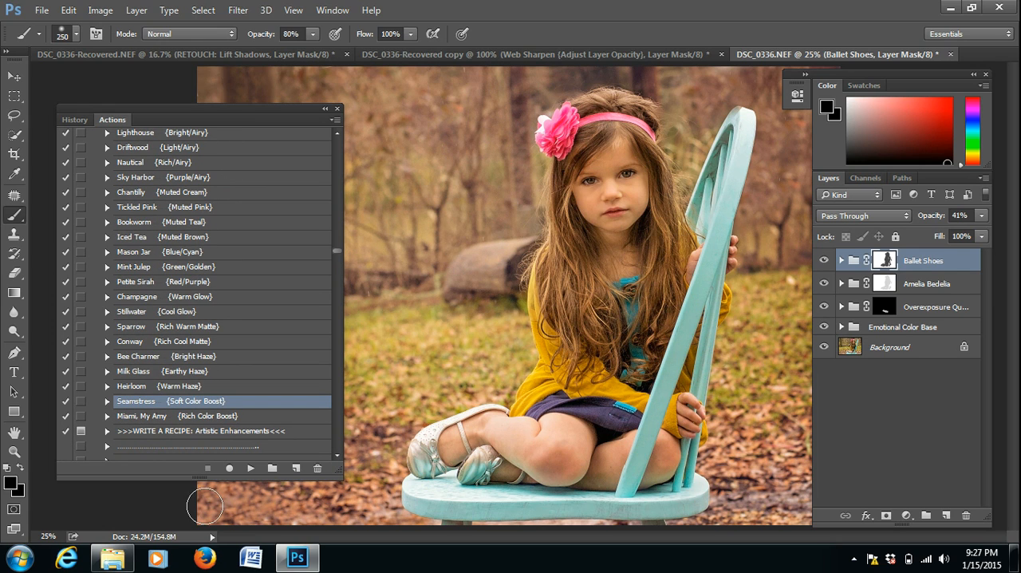
{"action": "left_click", "coordinate": [250, 468]}
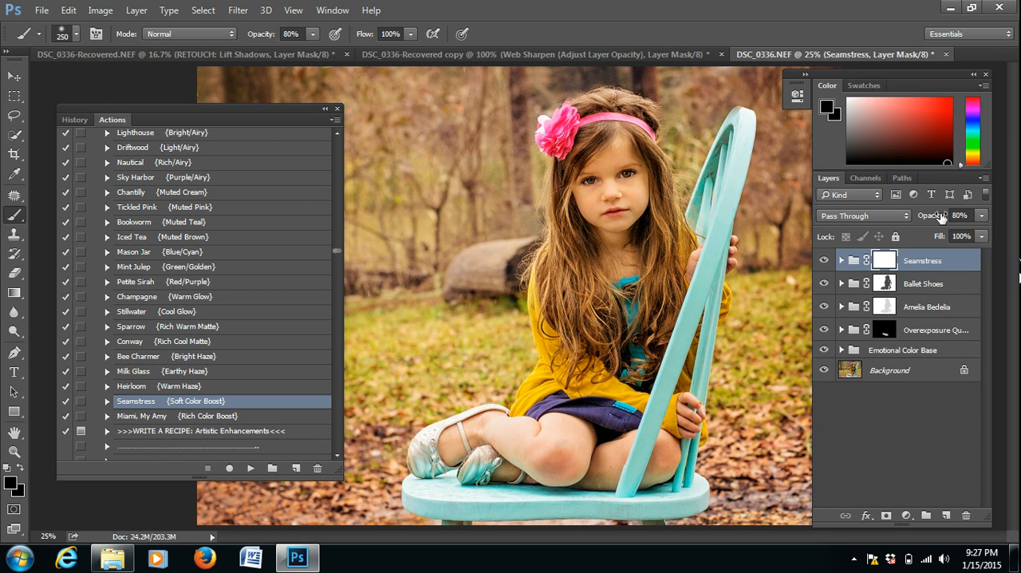
{"action": "left_click_drag", "start_coordinate": [941, 217], "coordinate": [885, 224]}
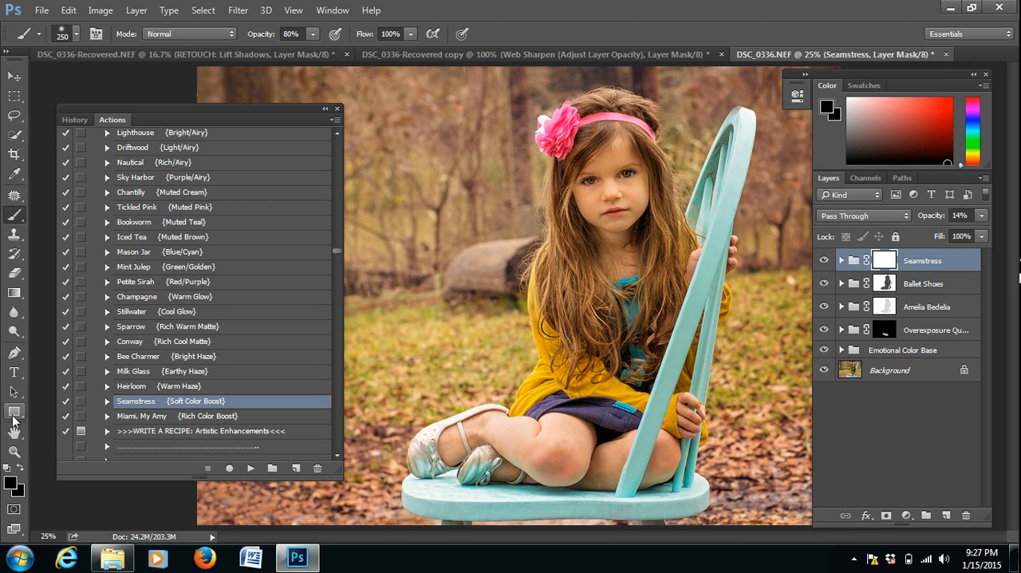
Run the Soft Rust Pop Brush action from the Bob Ross' Background Brushes.
{"action": "left_click", "coordinate": [14, 451]}
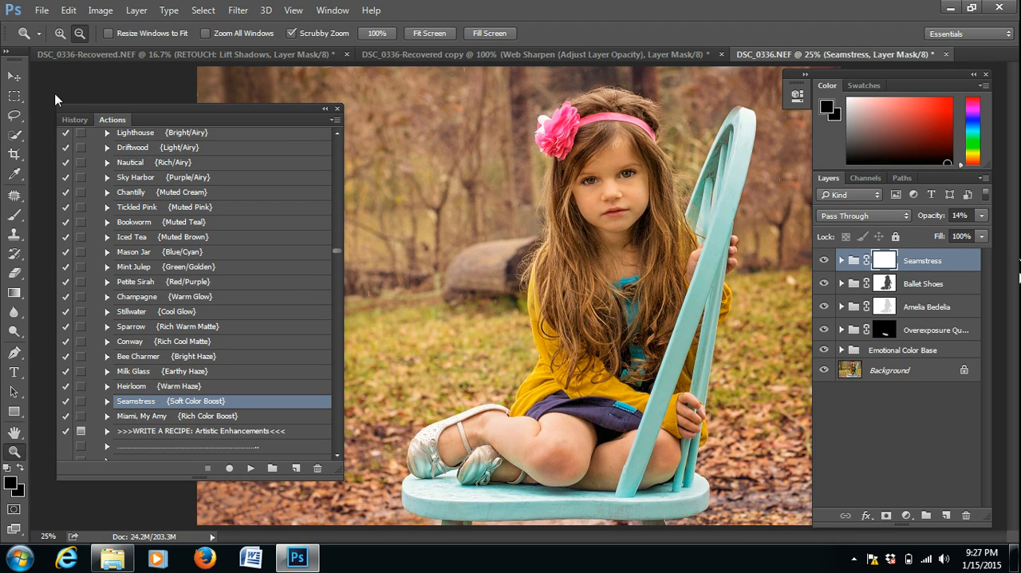
{"action": "left_click", "coordinate": [473, 246]}
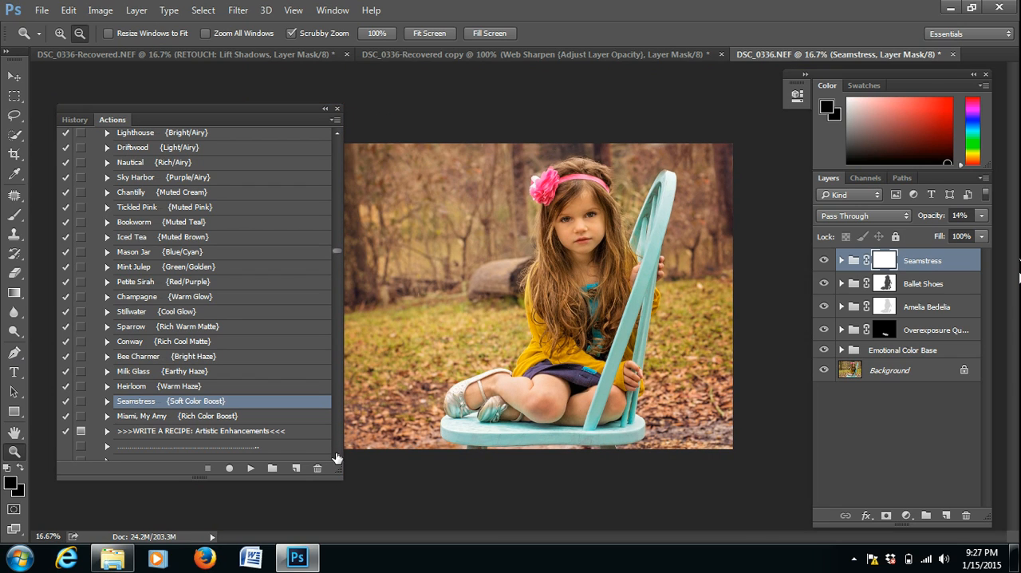
{"action": "scroll", "coordinate": [336, 457], "scroll_direction": "down", "scroll_amount": 3}
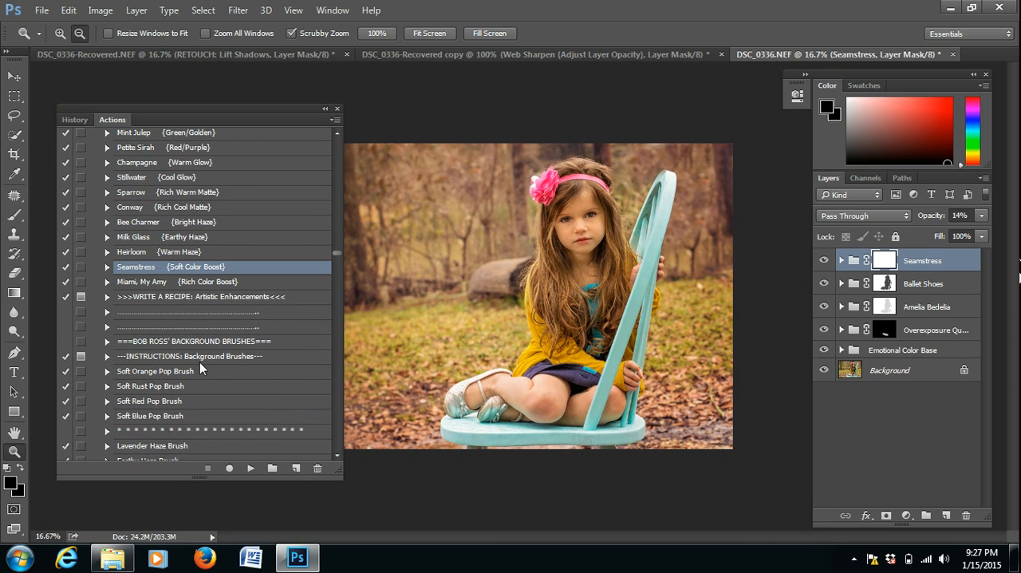
{"action": "left_click", "coordinate": [172, 386]}
{"action": "left_click", "coordinate": [251, 469]}
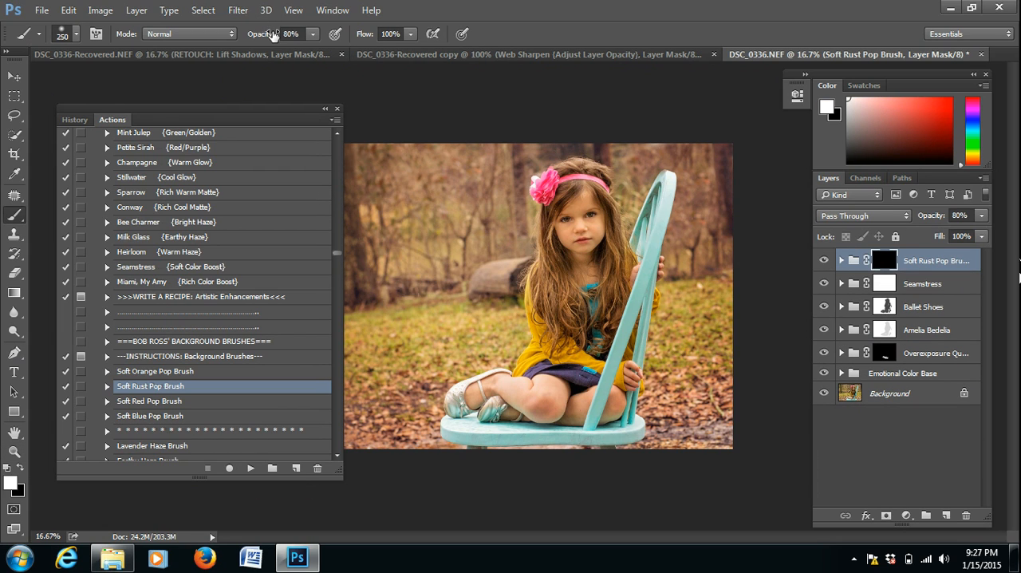
Paint the Soft Rust Pop effect onto the background around the girl with a white brush at 20% opacity.
{"action": "left_click_drag", "start_coordinate": [269, 34], "coordinate": [236, 35]}
{"action": "left_click_drag", "start_coordinate": [279, 109], "coordinate": [222, 110]}
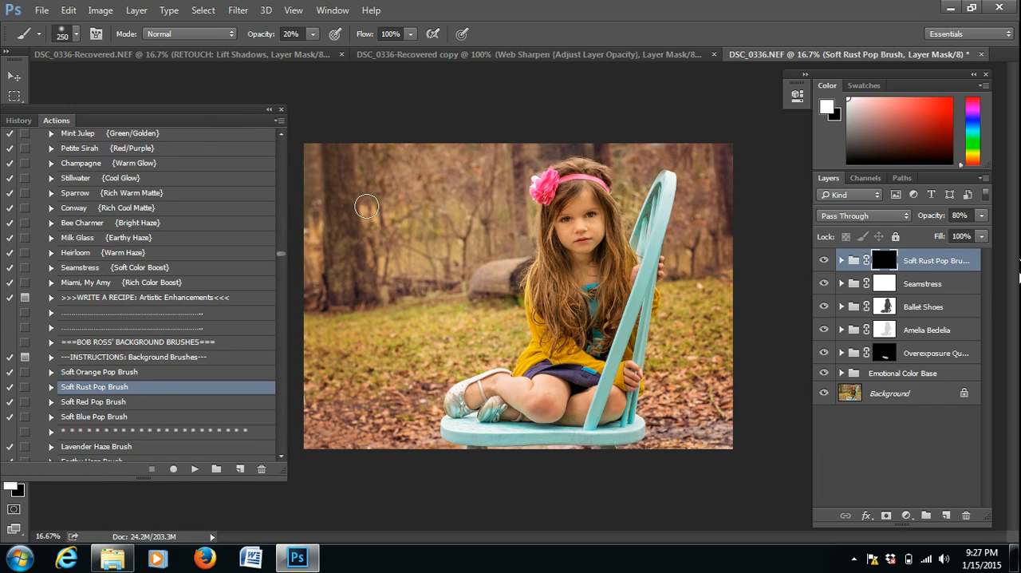
{"action": "key", "text": "bracketright"}
{"action": "key", "text": "bracketright"}
{"action": "key", "text": "bracketright"}
{"action": "key", "text": "bracketright"}
{"action": "key", "text": "bracketright"}
{"action": "key", "text": "bracketright"}
{"action": "key", "text": "bracketleft"}
{"action": "key", "text": "bracketleft"}
{"action": "key", "text": "bracketleft"}
{"action": "key", "text": "bracketleft"}
Run the Soft Orange Pop Brush action and paint its effect over the leafy ground with a white 400 px brush at 10% opacity.
{"action": "left_click", "coordinate": [107, 373]}
{"action": "left_click", "coordinate": [194, 469]}
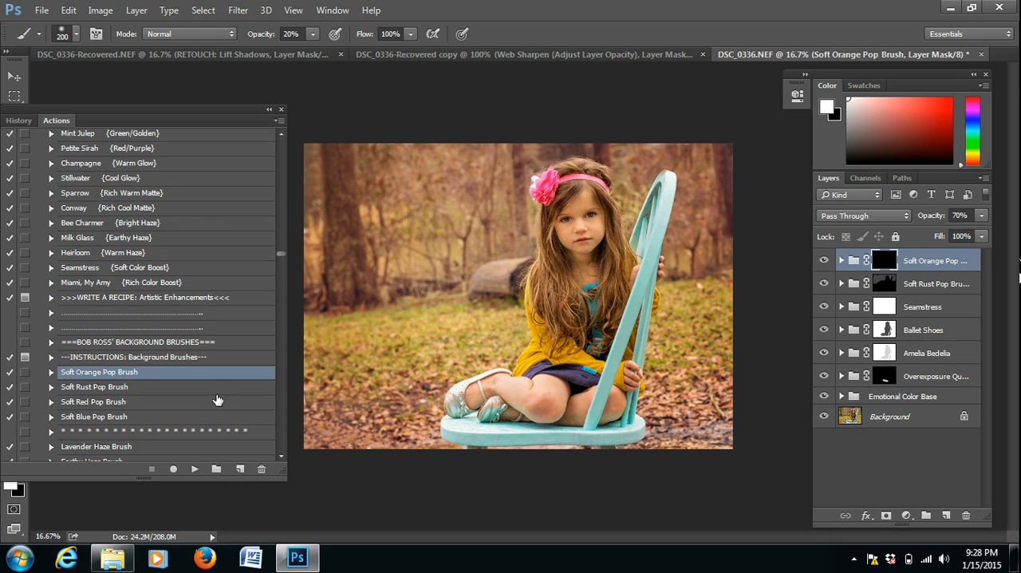
{"action": "left_click_drag", "start_coordinate": [265, 33], "coordinate": [260, 35]}
{"action": "key", "text": "]"}
{"action": "key", "text": "]"}
{"action": "mouse_move", "coordinate": [377, 431]}
{"action": "left_mouse_down"}
{"action": "mouse_move", "coordinate": [414, 397]}
{"action": "mouse_move", "coordinate": [411, 384]}
{"action": "mouse_move", "coordinate": [320, 410]}
{"action": "mouse_move", "coordinate": [415, 442]}
{"action": "mouse_move", "coordinate": [413, 420]}
{"action": "mouse_move", "coordinate": [438, 400]}
{"action": "mouse_move", "coordinate": [385, 388]}
{"action": "left_mouse_up"}
{"action": "mouse_move", "coordinate": [661, 384]}
{"action": "left_mouse_down"}
{"action": "mouse_move", "coordinate": [700, 404]}
{"action": "mouse_move", "coordinate": [681, 434]}
{"action": "mouse_move", "coordinate": [704, 439]}
{"action": "mouse_move", "coordinate": [679, 440]}
{"action": "mouse_move", "coordinate": [665, 385]}
{"action": "mouse_move", "coordinate": [734, 412]}
{"action": "mouse_move", "coordinate": [718, 441]}
{"action": "mouse_move", "coordinate": [730, 446]}
{"action": "mouse_move", "coordinate": [441, 422]}
{"action": "mouse_move", "coordinate": [413, 393]}
{"action": "mouse_move", "coordinate": [328, 395]}
{"action": "mouse_move", "coordinate": [354, 433]}
{"action": "mouse_move", "coordinate": [425, 437]}
{"action": "left_mouse_up"}
Run the Soft Peach Burst action and reposition its radial sunlight gradient to the upper-left area of the photo.
{"action": "left_click", "coordinate": [281, 456]}
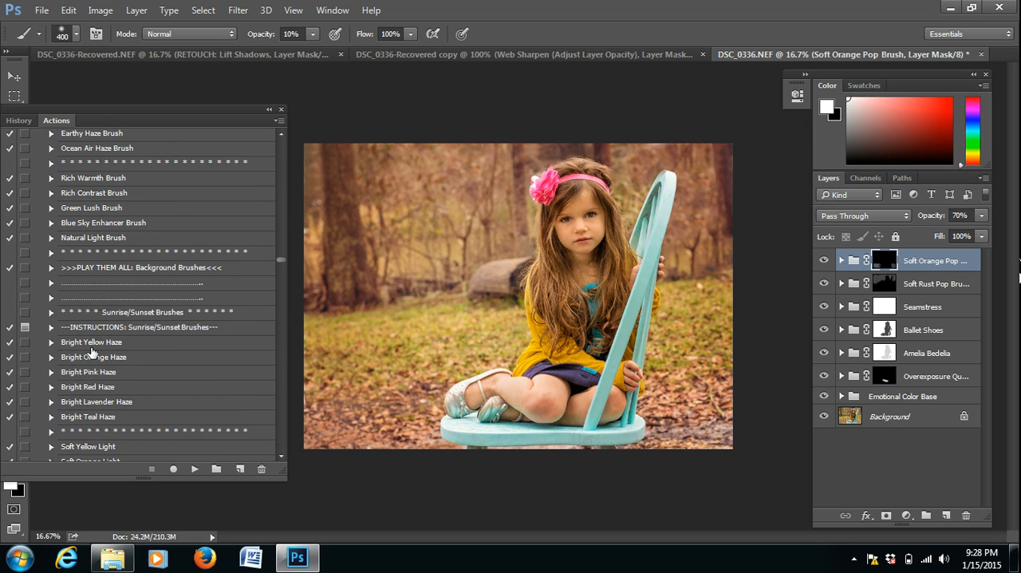
{"action": "left_click", "coordinate": [281, 455]}
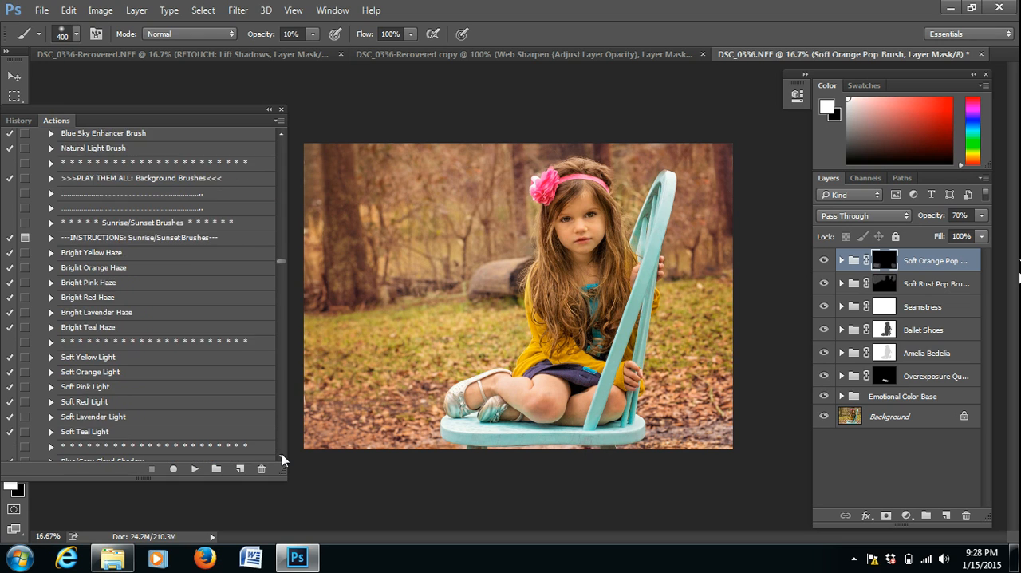
{"action": "left_click", "coordinate": [282, 455]}
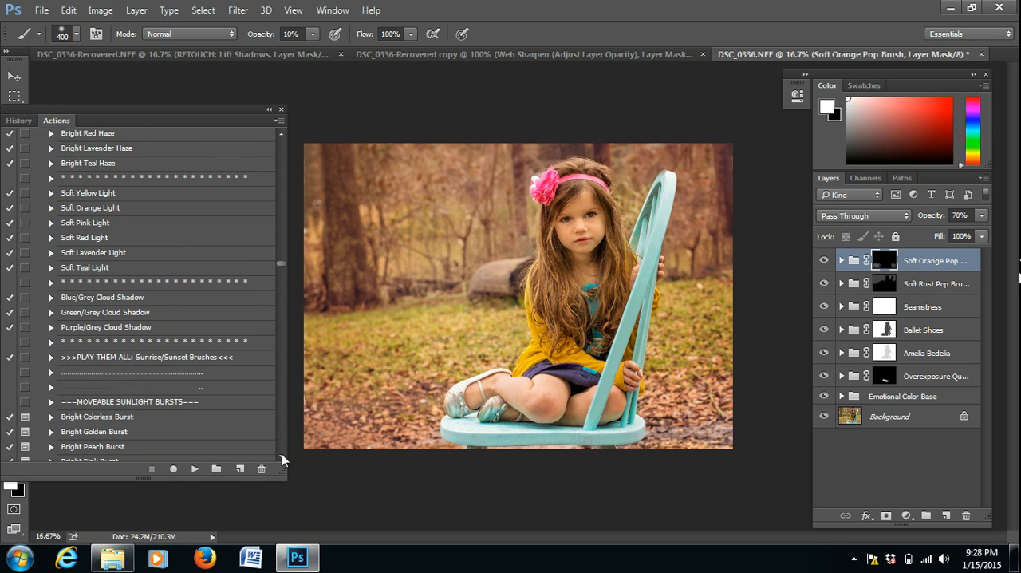
{"action": "left_click", "coordinate": [281, 454]}
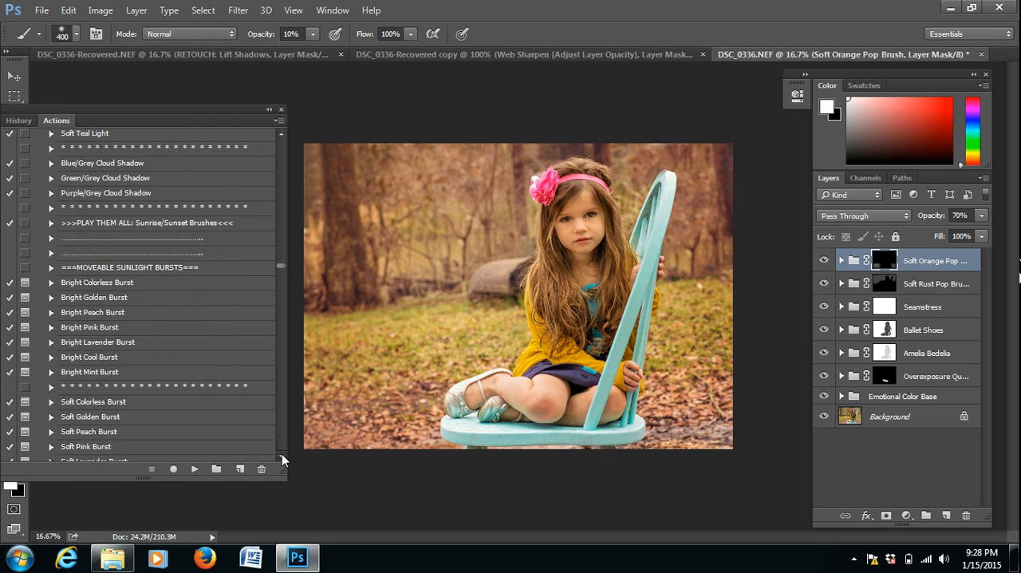
{"action": "left_click", "coordinate": [282, 454]}
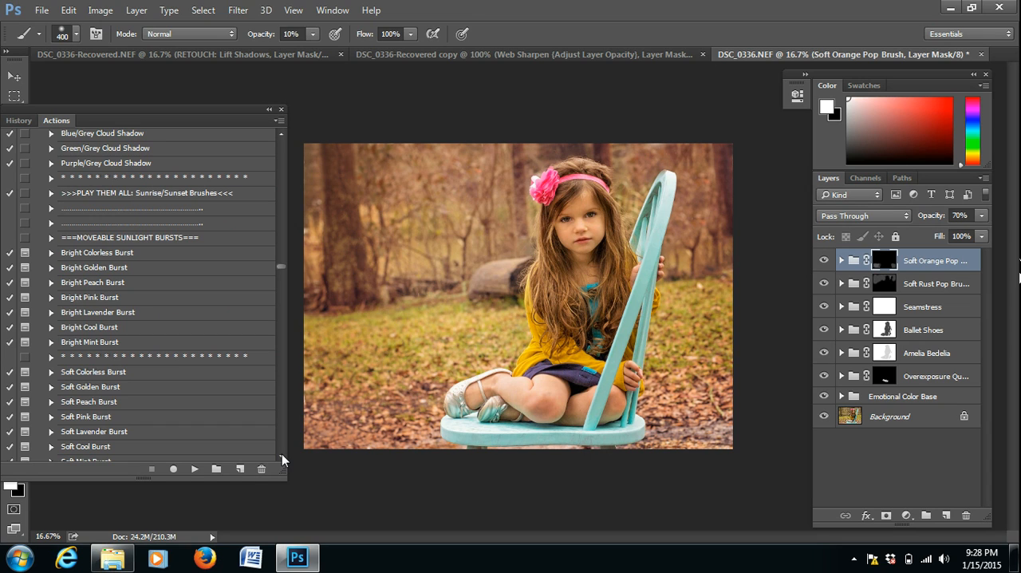
{"action": "left_click", "coordinate": [281, 454]}
{"action": "left_click", "coordinate": [102, 386]}
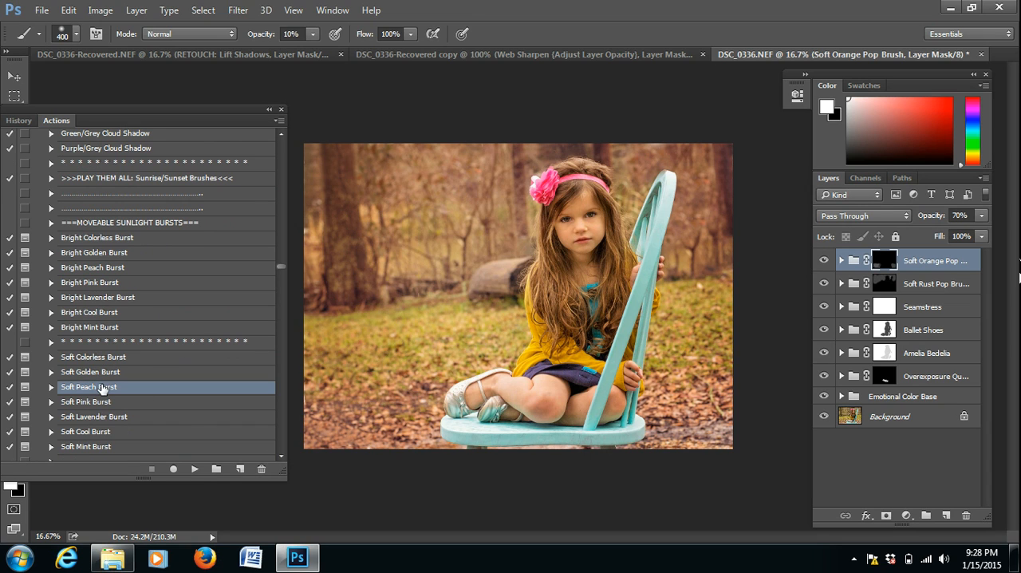
{"action": "left_click", "coordinate": [195, 468]}
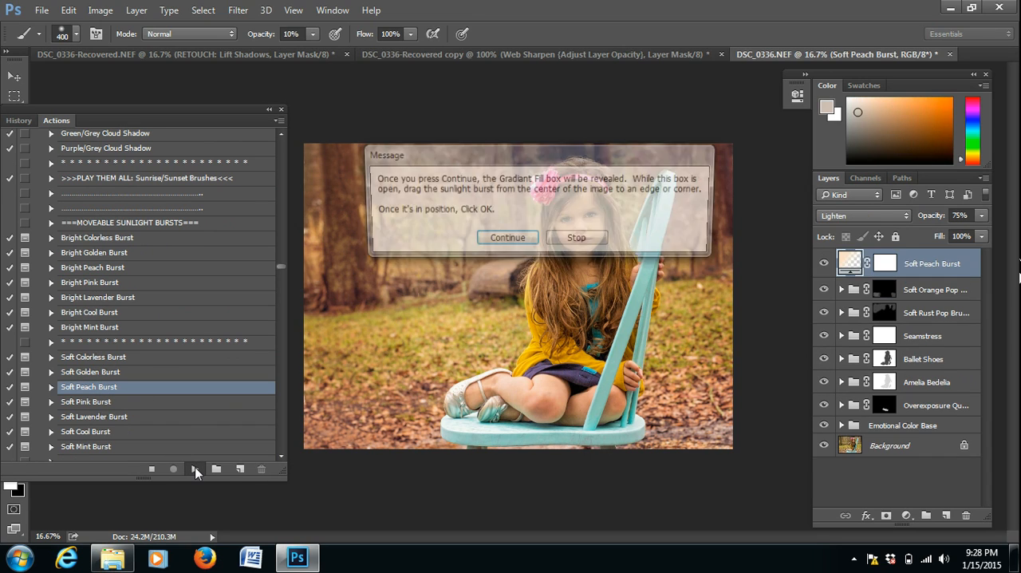
{"action": "left_click", "coordinate": [507, 241]}
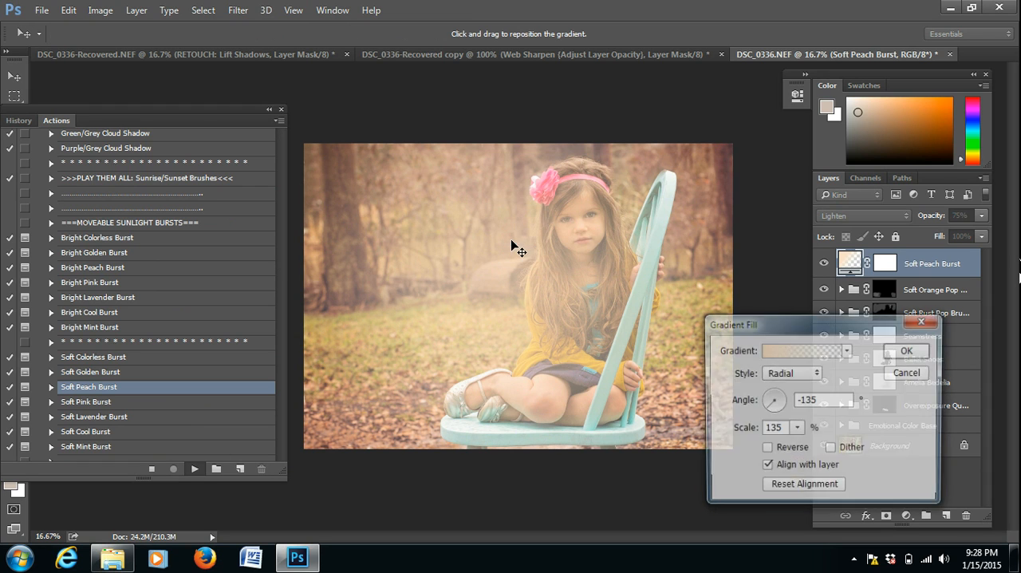
{"action": "left_click_drag", "start_coordinate": [512, 270], "coordinate": [434, 167]}
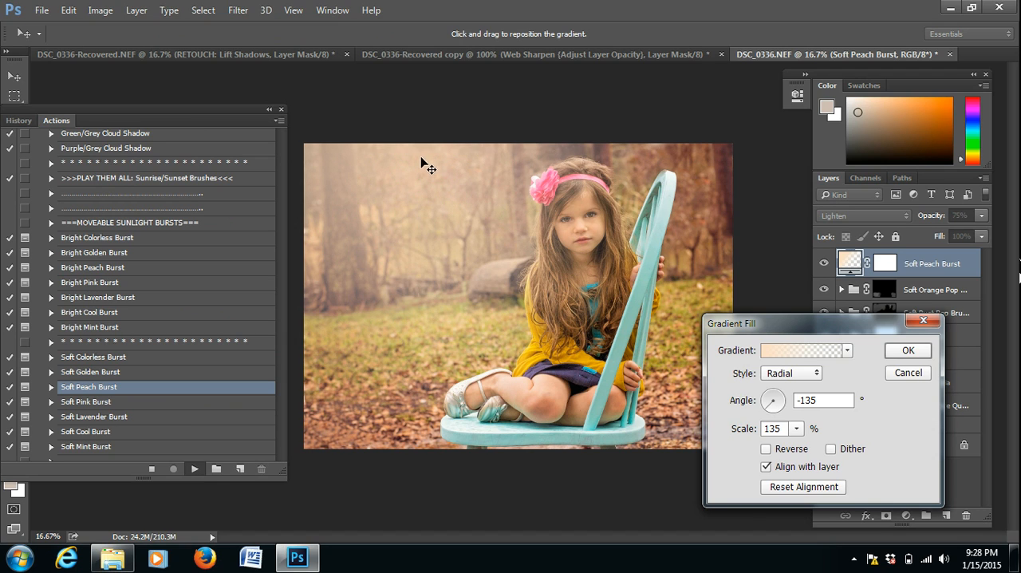
{"action": "left_click", "coordinate": [910, 352]}
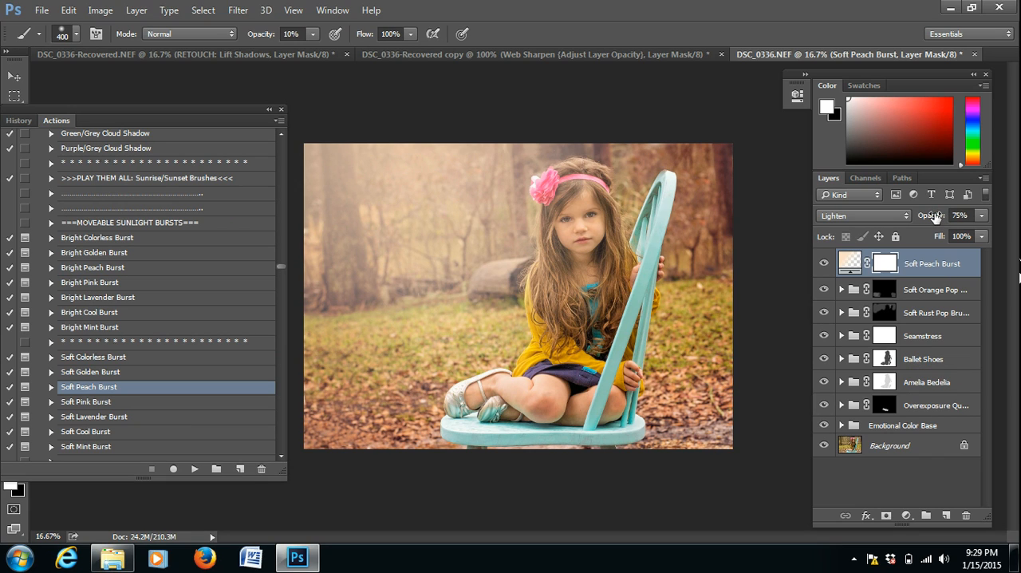
Set the Soft Peach Burst layer's opacity to 37% and mask it off the girl with a black brush at 49% opacity.
{"action": "left_click_drag", "start_coordinate": [935, 217], "coordinate": [911, 218]}
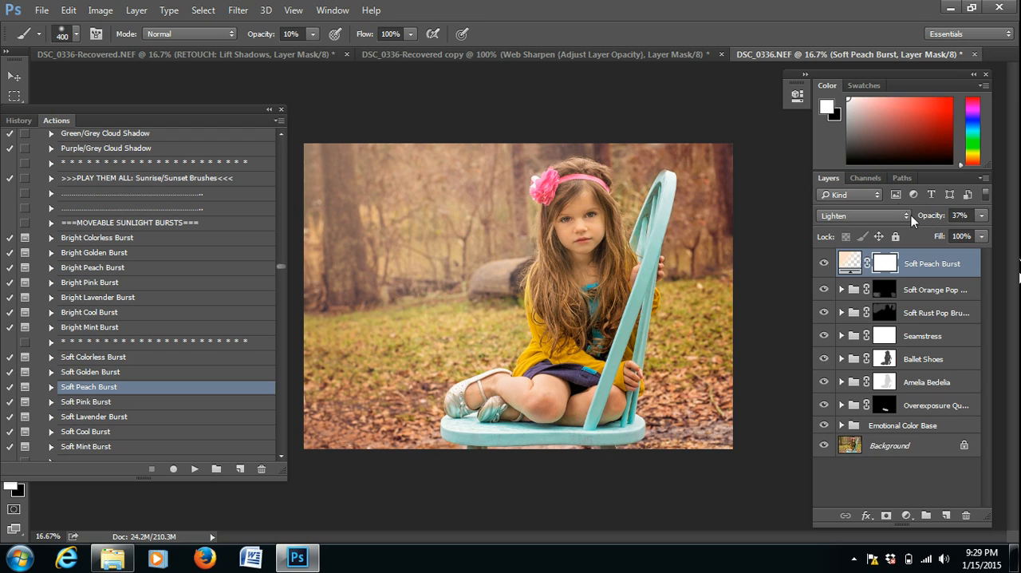
{"action": "left_click", "coordinate": [12, 487]}
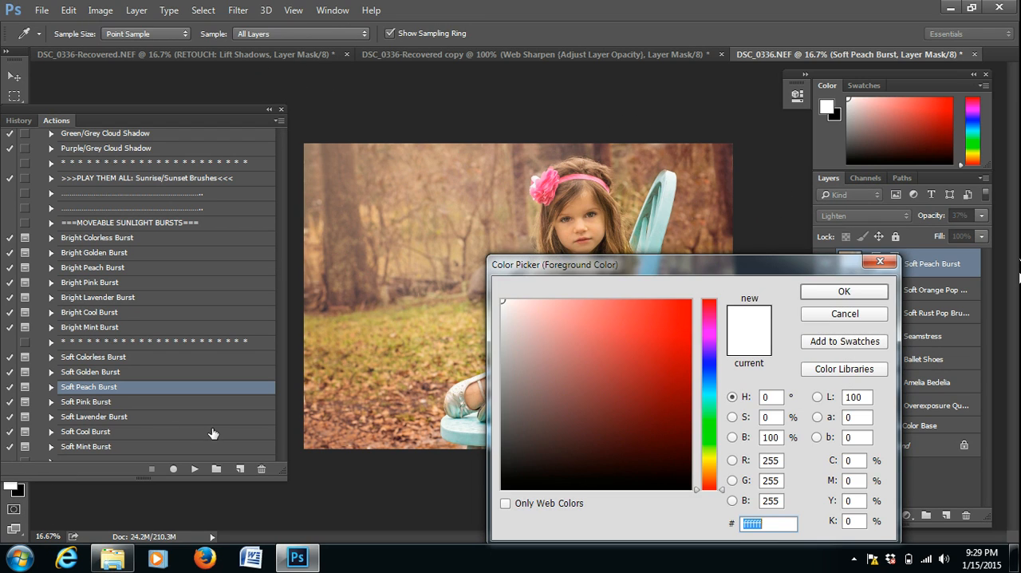
{"action": "left_click", "coordinate": [685, 484]}
{"action": "left_click", "coordinate": [830, 292]}
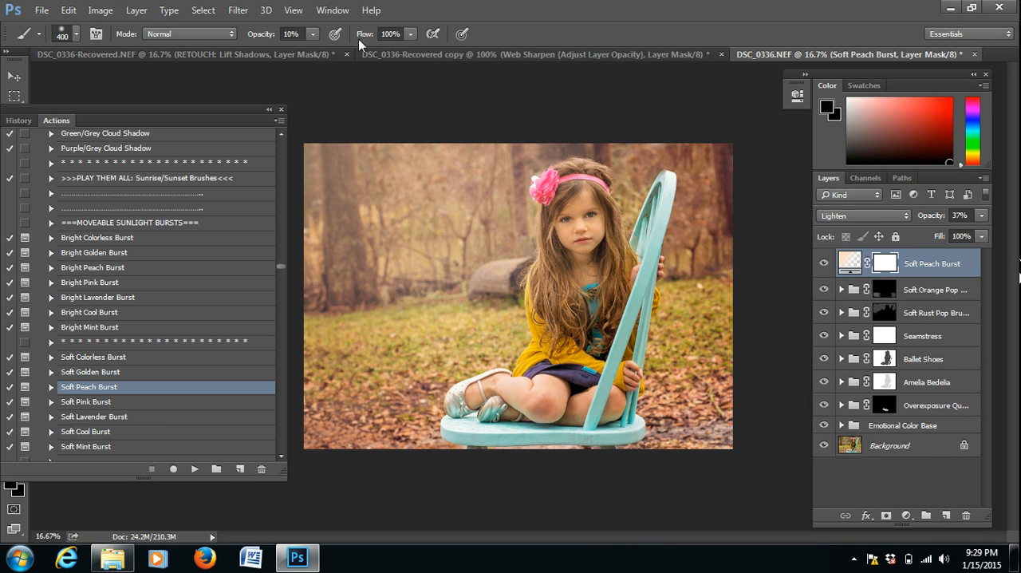
{"action": "left_click", "coordinate": [286, 32]}
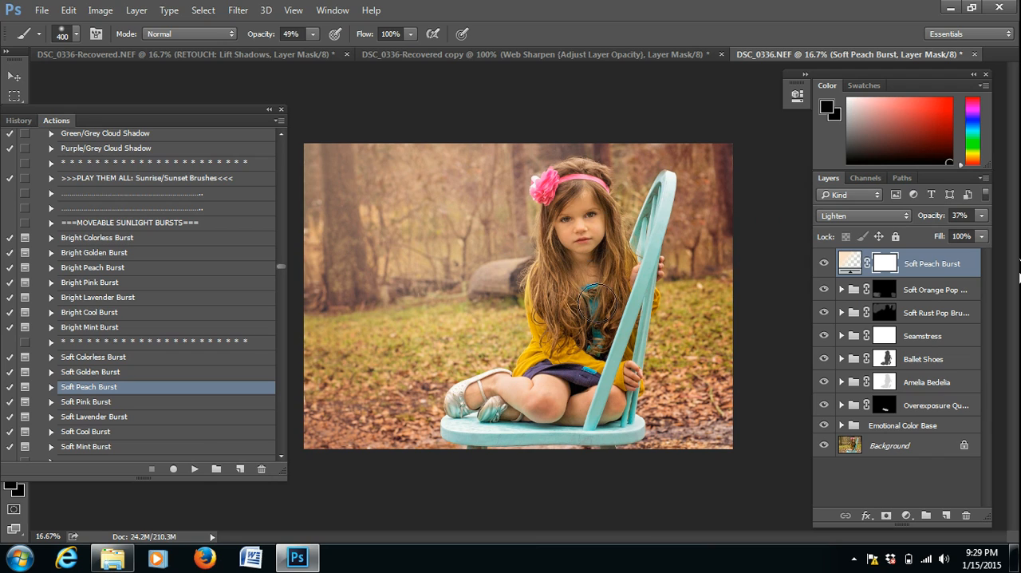
{"action": "left_click_drag", "start_coordinate": [567, 204], "coordinate": [588, 265]}
Run the Dark Brown Forest finishing overlay action and set its layer group's opacity to 15%.
{"action": "left_click", "coordinate": [284, 456]}
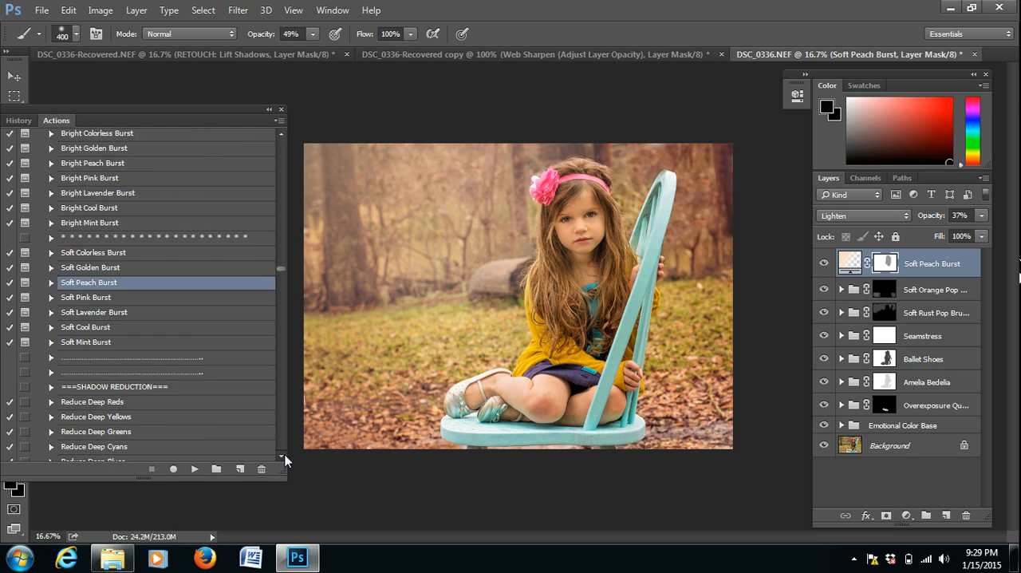
{"action": "left_click", "coordinate": [284, 455]}
{"action": "left_click", "coordinate": [284, 455]}
{"action": "left_click", "coordinate": [284, 456]}
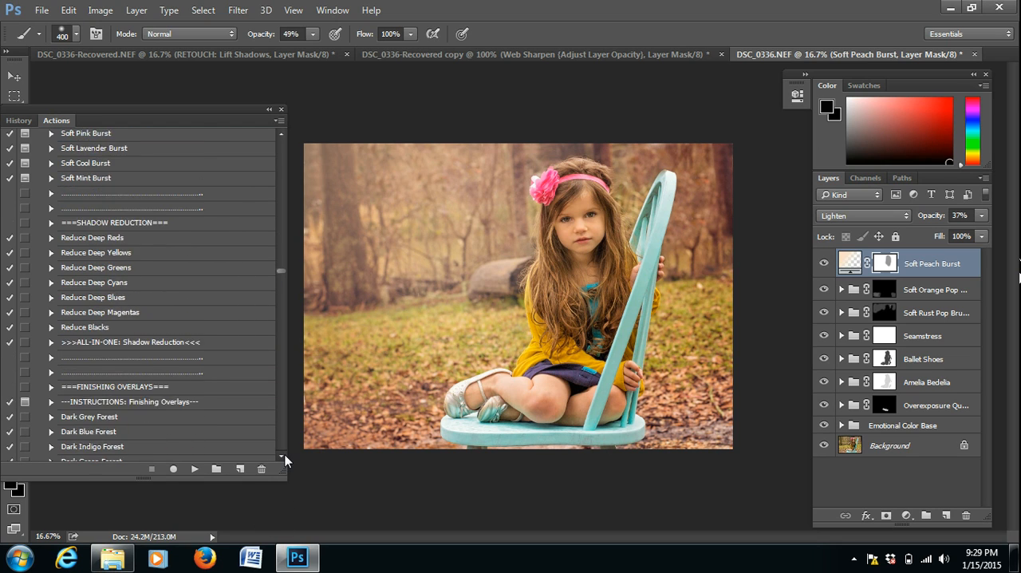
{"action": "left_click", "coordinate": [284, 456]}
{"action": "left_click", "coordinate": [284, 456]}
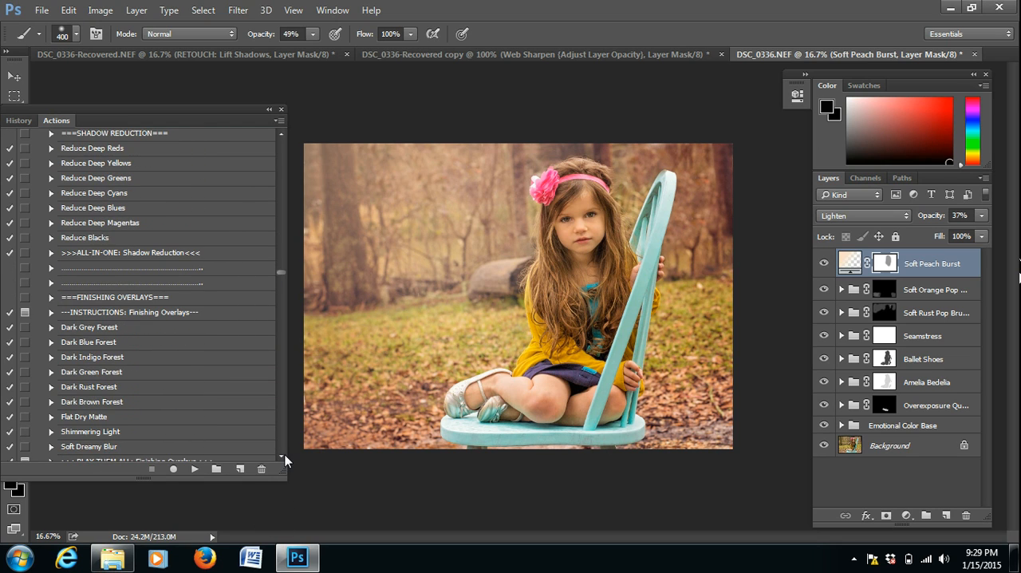
{"action": "left_click", "coordinate": [110, 407]}
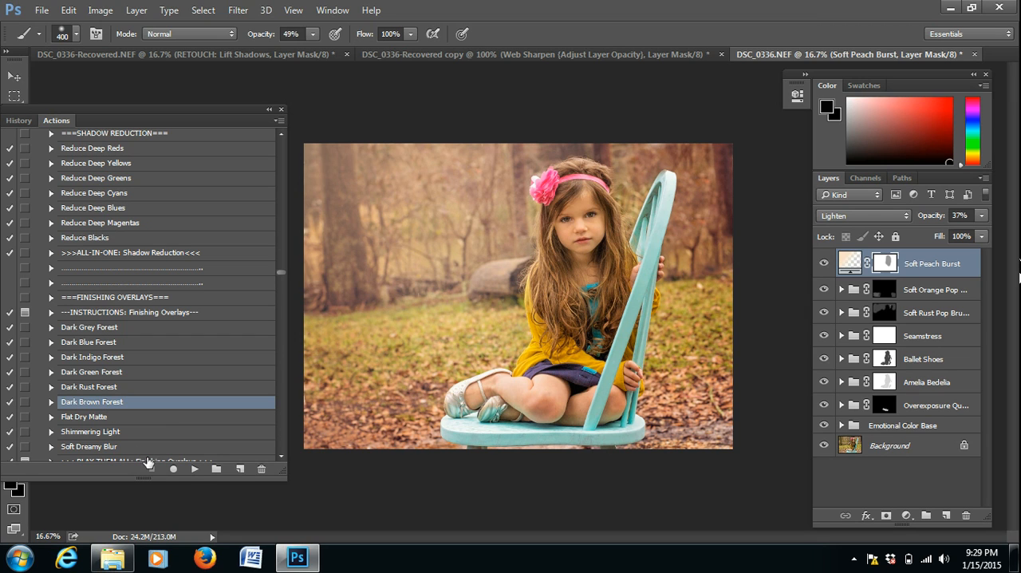
{"action": "left_click", "coordinate": [195, 469]}
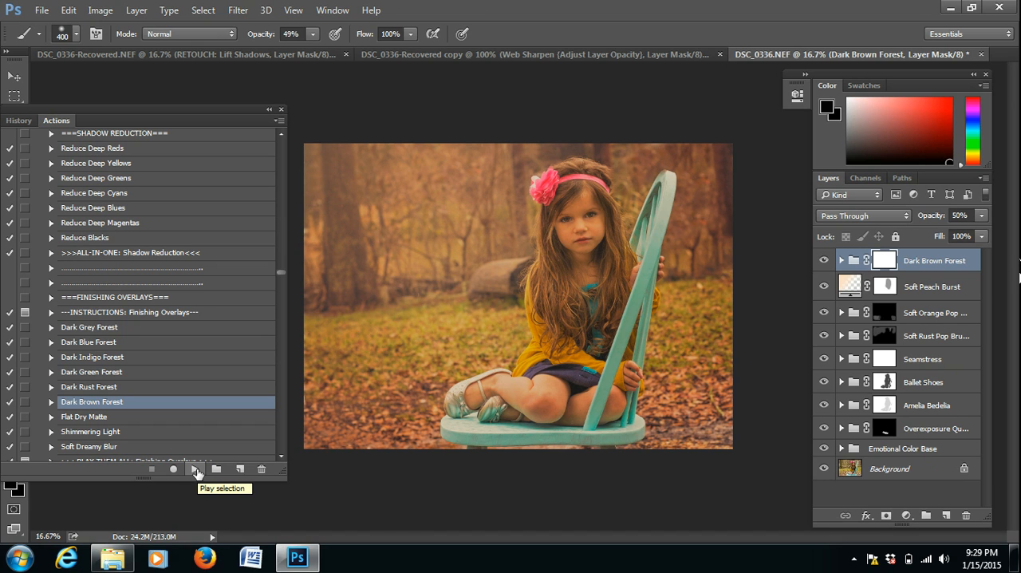
{"action": "mouse_move", "coordinate": [930, 224]}
{"action": "left_mouse_down"}
{"action": "mouse_move", "coordinate": [940, 223]}
{"action": "mouse_move", "coordinate": [913, 221]}
{"action": "left_mouse_up"}
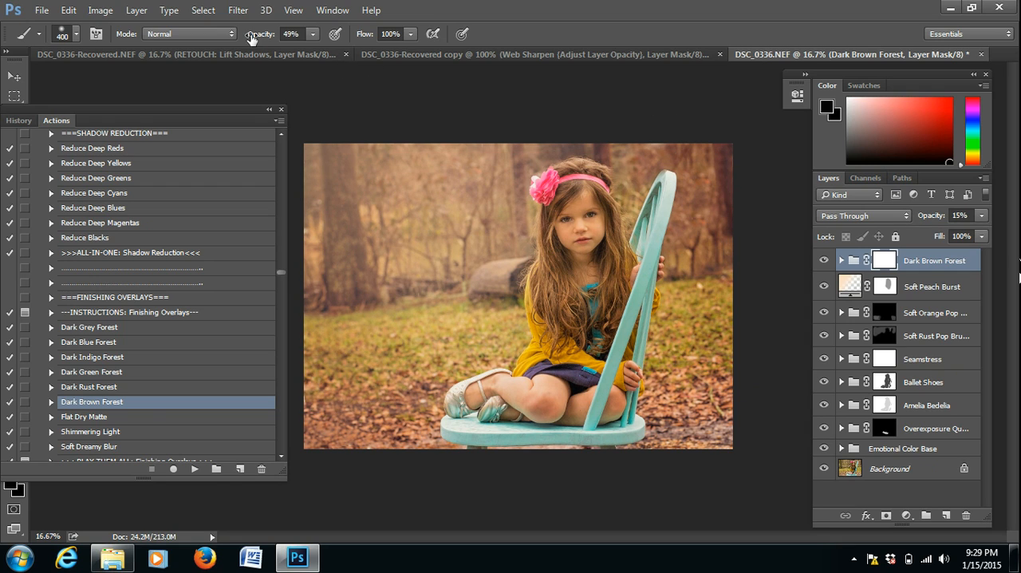
Paint the Dark Brown Forest effect off the girl with a black brush at 100% opacity, reducing the brush size to 150 px.
{"action": "left_click_drag", "start_coordinate": [252, 36], "coordinate": [303, 39]}
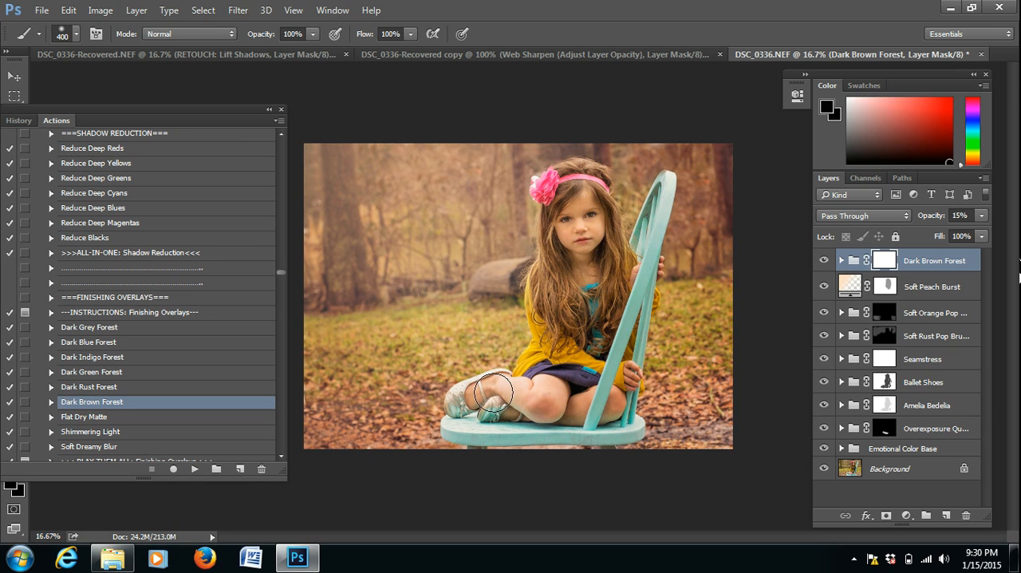
{"action": "key", "text": "["}
{"action": "key", "text": "["}
{"action": "mouse_move", "coordinate": [494, 393]}
{"action": "left_mouse_down"}
{"action": "mouse_move", "coordinate": [480, 387]}
{"action": "mouse_move", "coordinate": [461, 403]}
{"action": "left_mouse_up"}
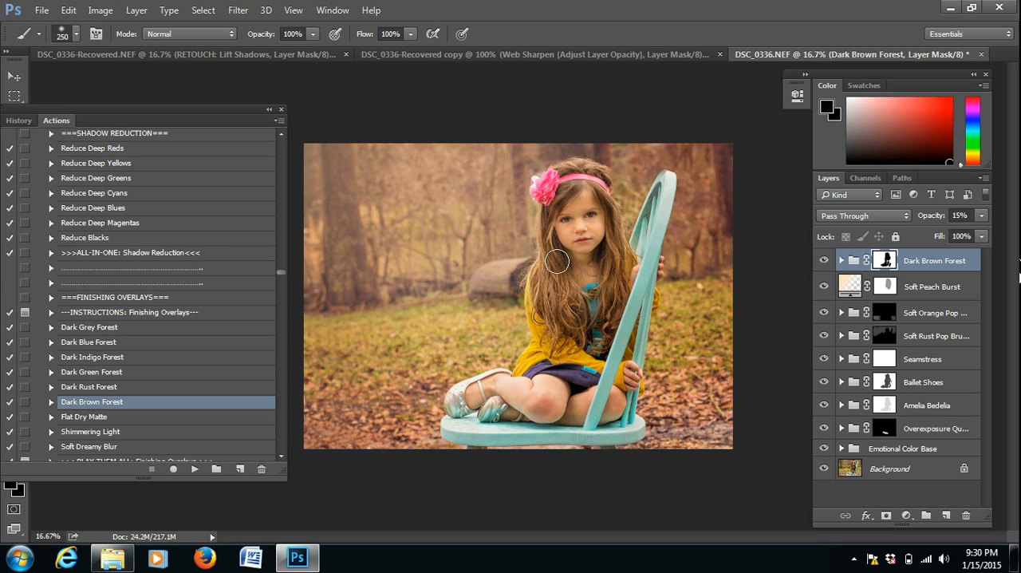
{"action": "key", "text": "bracketleft"}
{"action": "key", "text": "bracketleft"}
{"action": "key", "text": "bracketleft"}
Run the VIGNETTE: Butternut action and set its layer group's opacity to 61%.
{"action": "left_click_drag", "start_coordinate": [281, 270], "coordinate": [281, 248]}
{"action": "left_click_drag", "start_coordinate": [281, 248], "coordinate": [281, 232]}
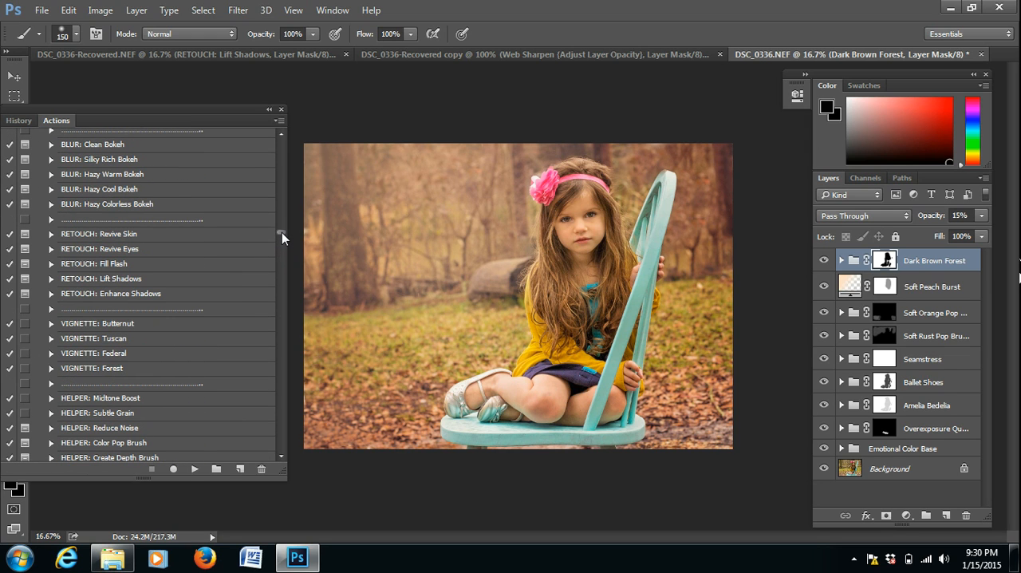
{"action": "left_click", "coordinate": [117, 323]}
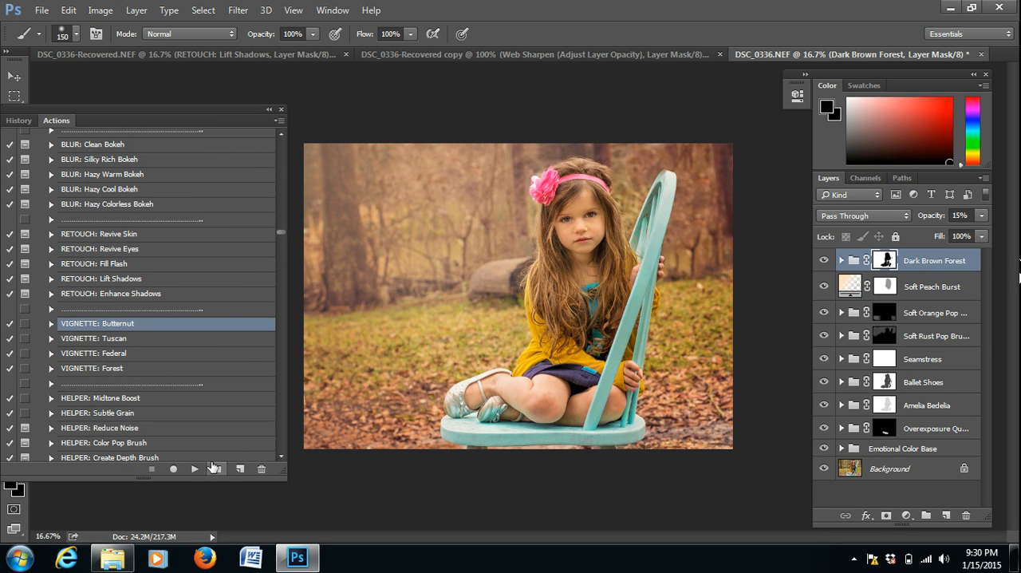
{"action": "left_click", "coordinate": [194, 469]}
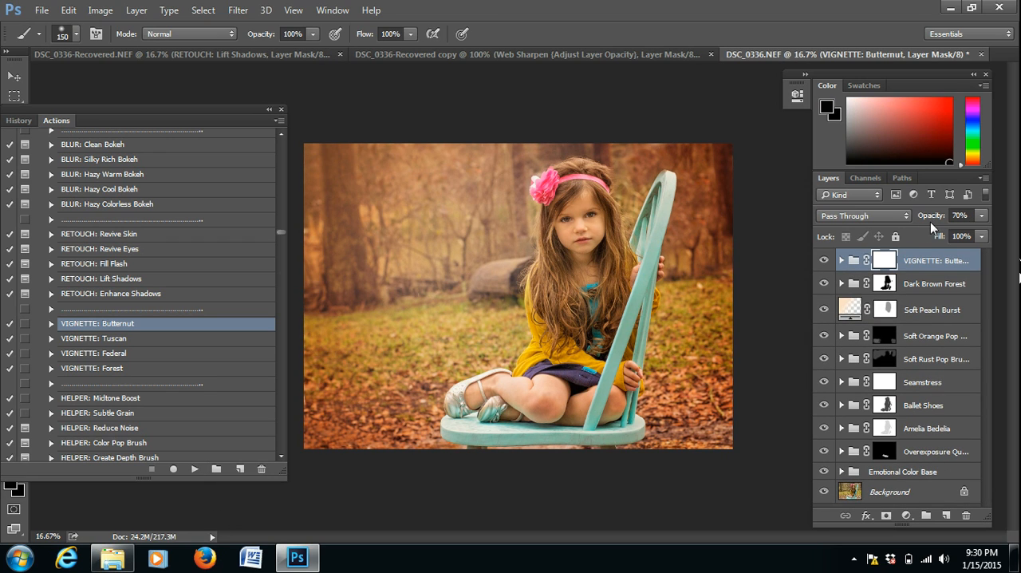
{"action": "left_click_drag", "start_coordinate": [933, 217], "coordinate": [935, 218]}
Mask the Butternut vignette off the girl and chair with a black 400 px brush at 100% opacity.
{"action": "key", "text": "bracketright"}
{"action": "key", "text": "bracketright"}
{"action": "key", "text": "bracketright"}
{"action": "key", "text": "bracketright"}
{"action": "key", "text": "bracketright"}
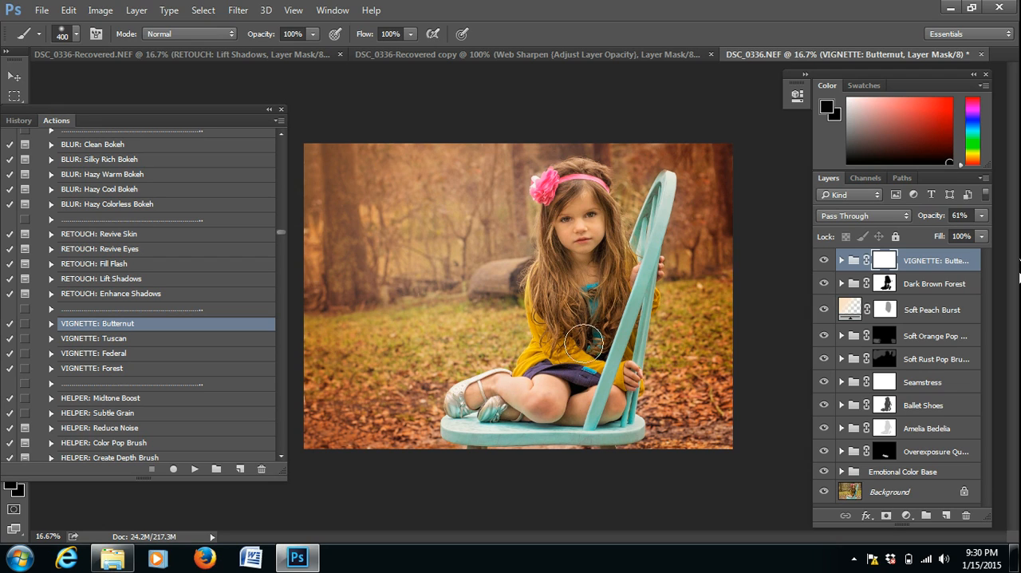
{"action": "left_click_drag", "start_coordinate": [621, 387], "coordinate": [607, 403]}
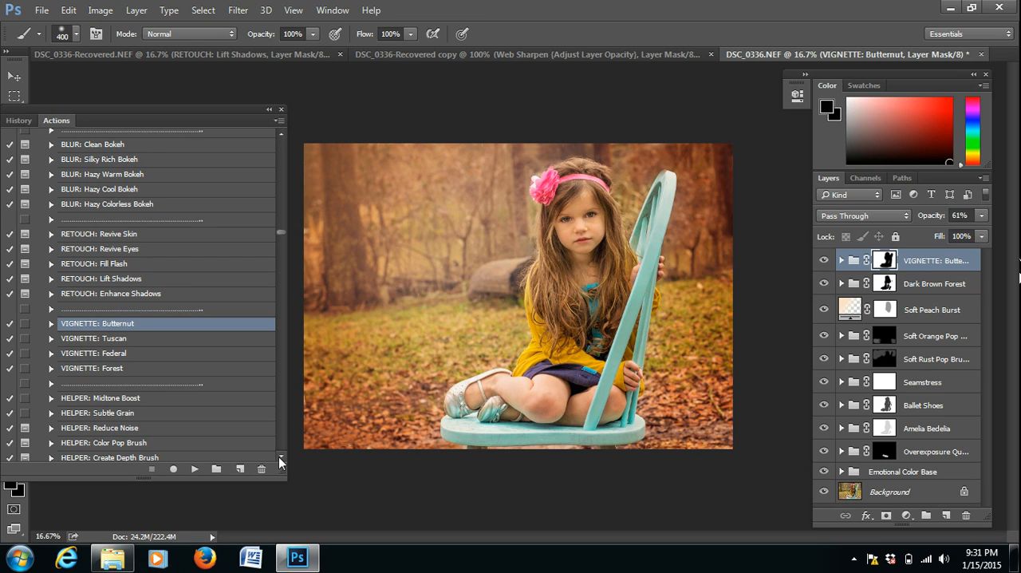
Run the HELPER: Color Pop Brush action and continue past its instruction message.
{"action": "left_click", "coordinate": [133, 443]}
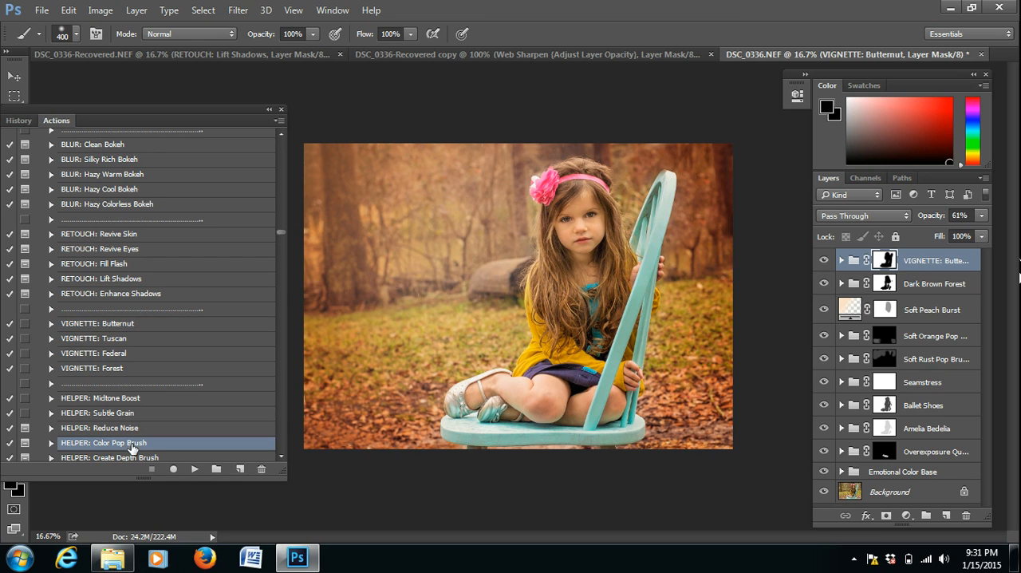
{"action": "left_click", "coordinate": [194, 469]}
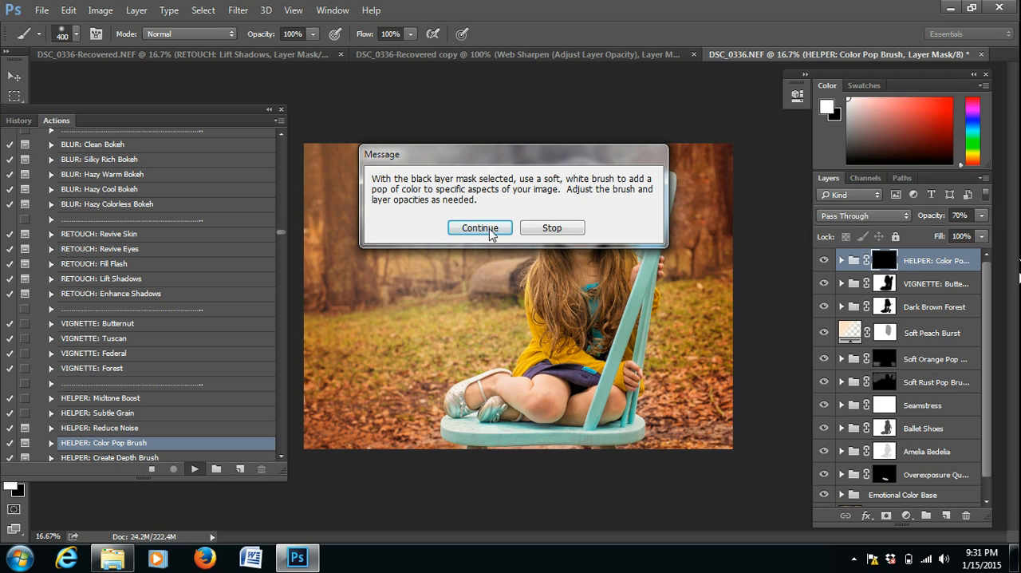
{"action": "left_click", "coordinate": [480, 228]}
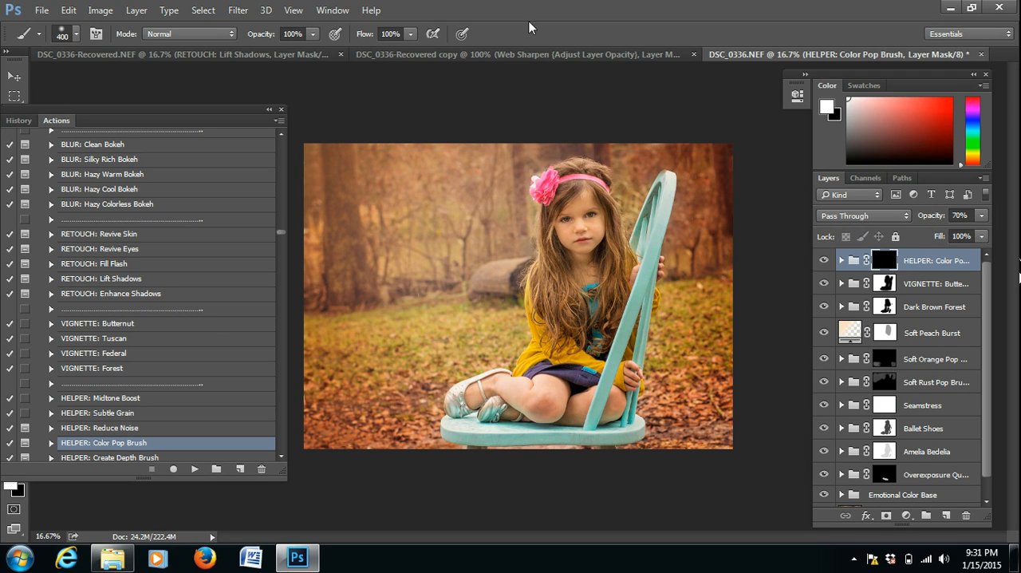
Paint the Color Pop effect onto the chair, the girl's clothing and the hair flower with a white 175 px brush at 78% opacity.
{"action": "left_click_drag", "start_coordinate": [263, 36], "coordinate": [248, 37]}
{"action": "key", "text": "bracketleft"}
{"action": "key", "text": "bracketleft"}
{"action": "key", "text": "bracketleft"}
{"action": "key", "text": "bracketleft"}
{"action": "left_click_drag", "start_coordinate": [634, 409], "coordinate": [665, 199]}
{"action": "mouse_move", "coordinate": [533, 295]}
{"action": "left_mouse_down"}
{"action": "mouse_move", "coordinate": [569, 371]}
{"action": "mouse_move", "coordinate": [581, 357]}
{"action": "mouse_move", "coordinate": [612, 375]}
{"action": "left_mouse_up"}
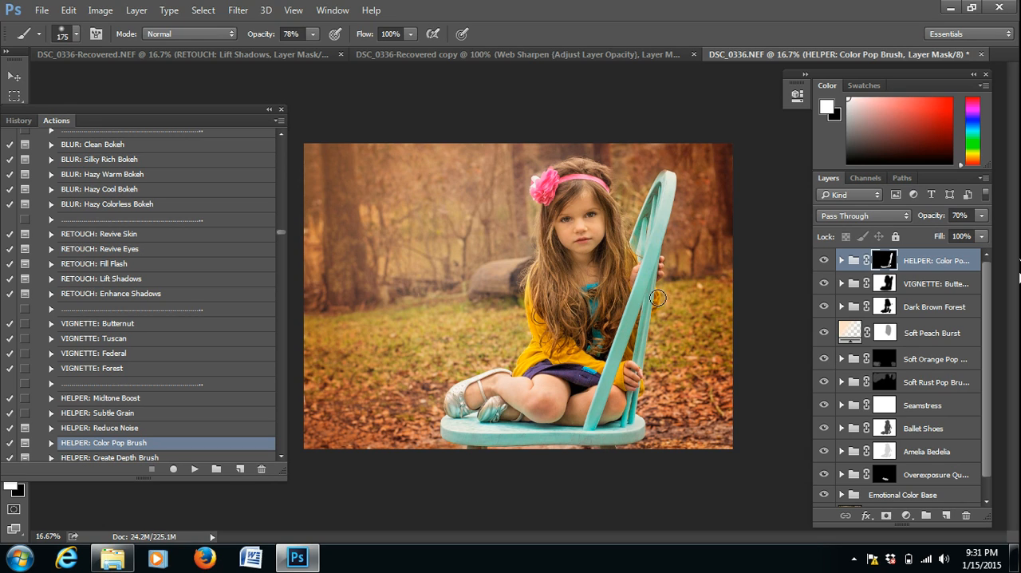
{"action": "left_click_drag", "start_coordinate": [653, 298], "coordinate": [650, 299]}
{"action": "mouse_move", "coordinate": [546, 169]}
{"action": "left_mouse_down"}
{"action": "mouse_move", "coordinate": [546, 192]}
{"action": "mouse_move", "coordinate": [545, 183]}
{"action": "left_mouse_up"}
Run the Crisp Details {Paint-On} action from the Finishing Brushes and continue past its instruction message.
{"action": "scroll", "coordinate": [284, 458], "scroll_direction": "down", "scroll_amount": 2}
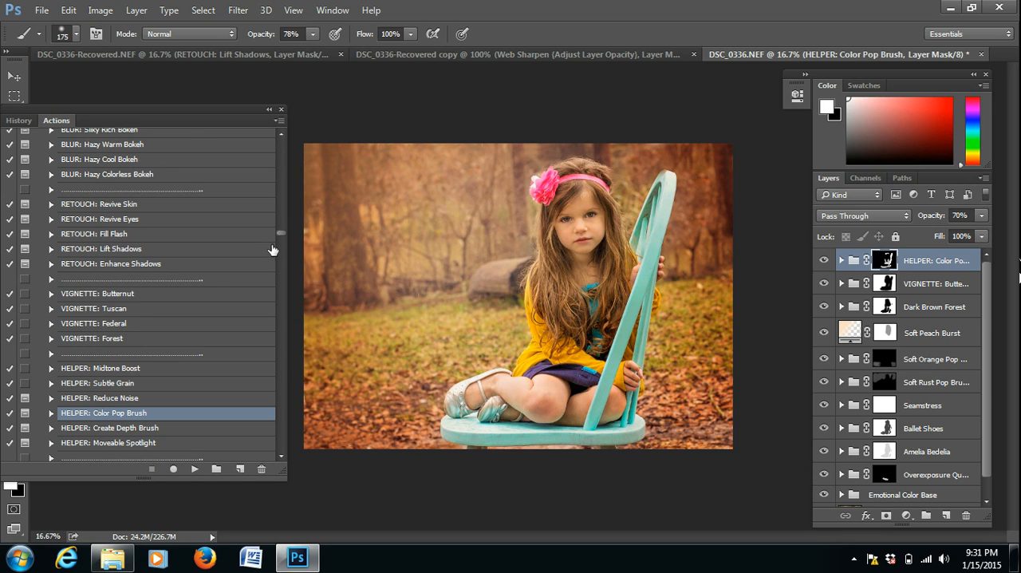
{"action": "mouse_move", "coordinate": [284, 232]}
{"action": "left_mouse_down"}
{"action": "mouse_move", "coordinate": [272, 409]}
{"action": "mouse_move", "coordinate": [285, 449]}
{"action": "left_mouse_up"}
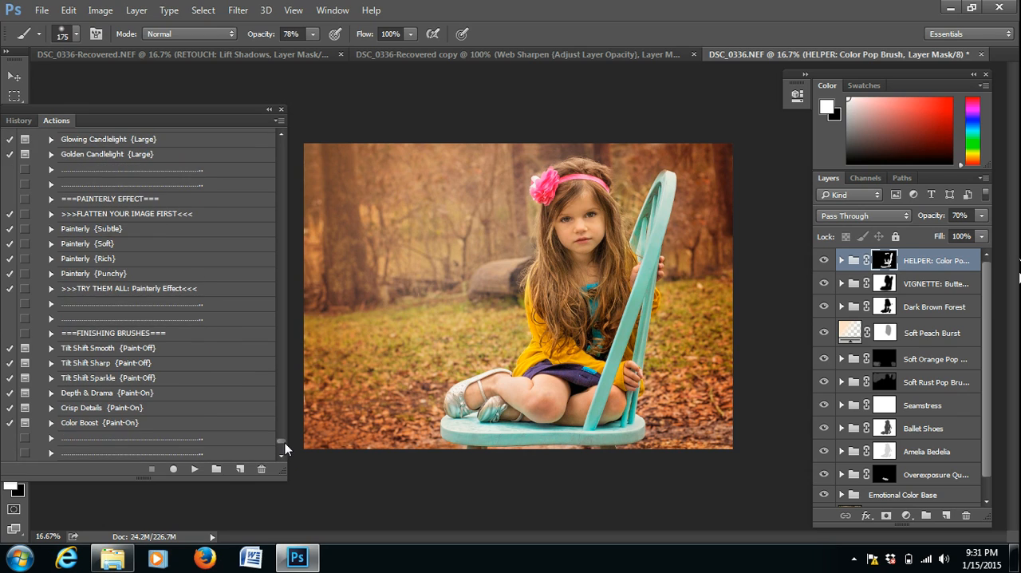
{"action": "left_click", "coordinate": [77, 408]}
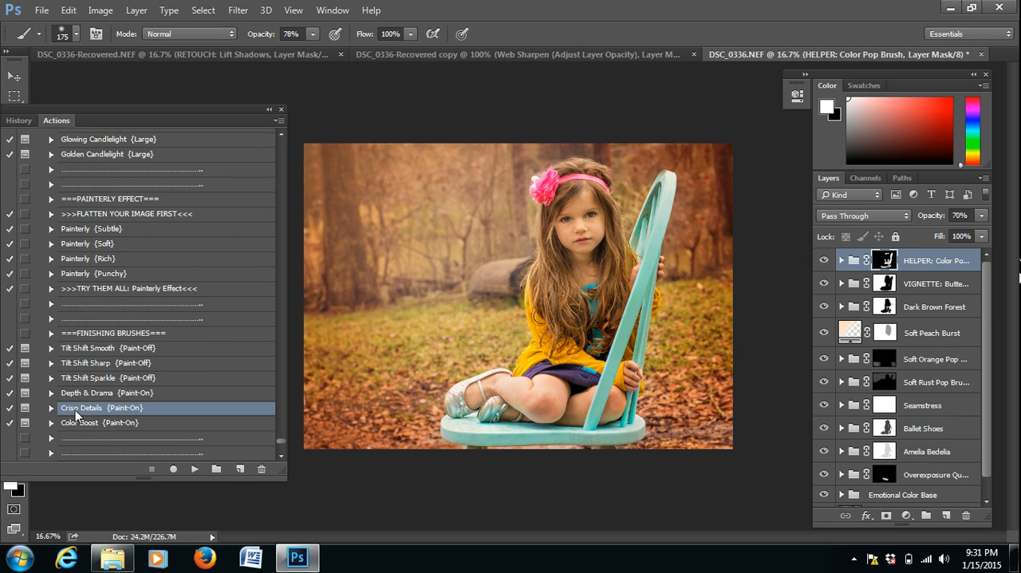
{"action": "left_click", "coordinate": [196, 470]}
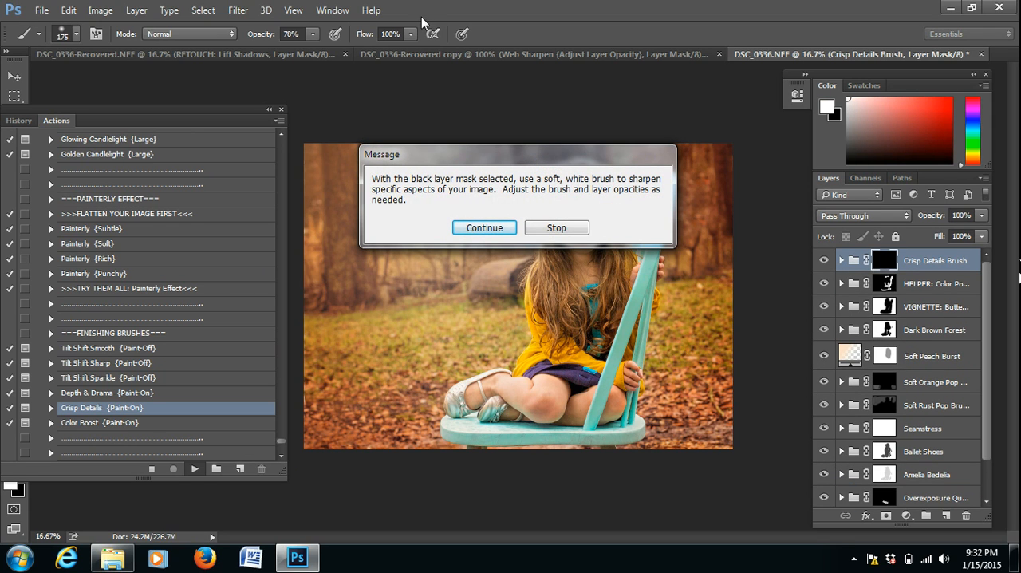
{"action": "left_click", "coordinate": [483, 228]}
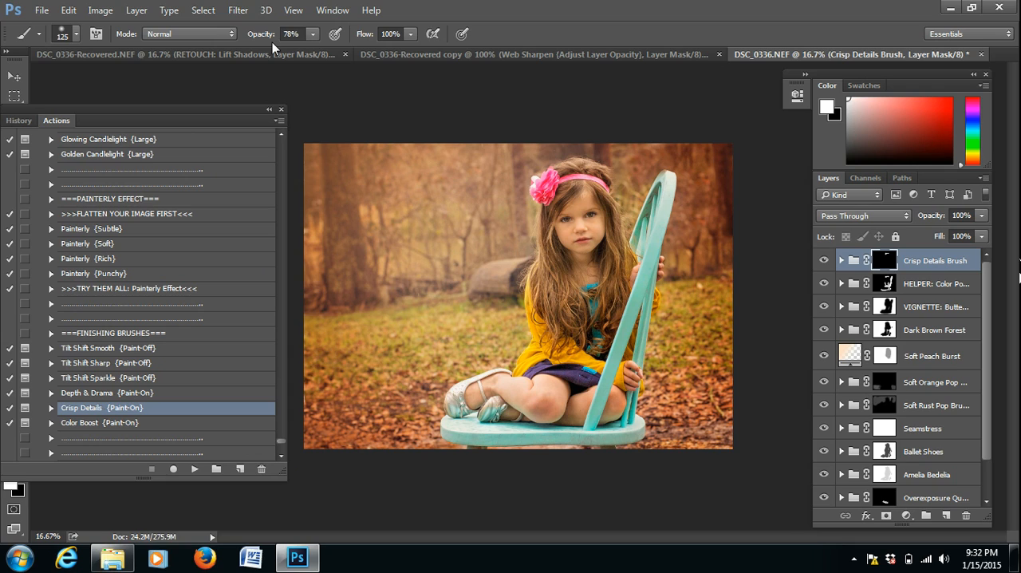
Set the white brush to 600 px at 10% opacity for painting Crisp Details over the girl.
{"action": "left_click_drag", "start_coordinate": [259, 34], "coordinate": [219, 35]}
{"action": "key", "text": "bracketright"}
{"action": "key", "text": "bracketright"}
{"action": "key", "text": "bracketright"}
{"action": "key", "text": "bracketright"}
{"action": "key", "text": "bracketright"}
{"action": "key", "text": "bracketright"}
{"action": "key", "text": "bracketright"}
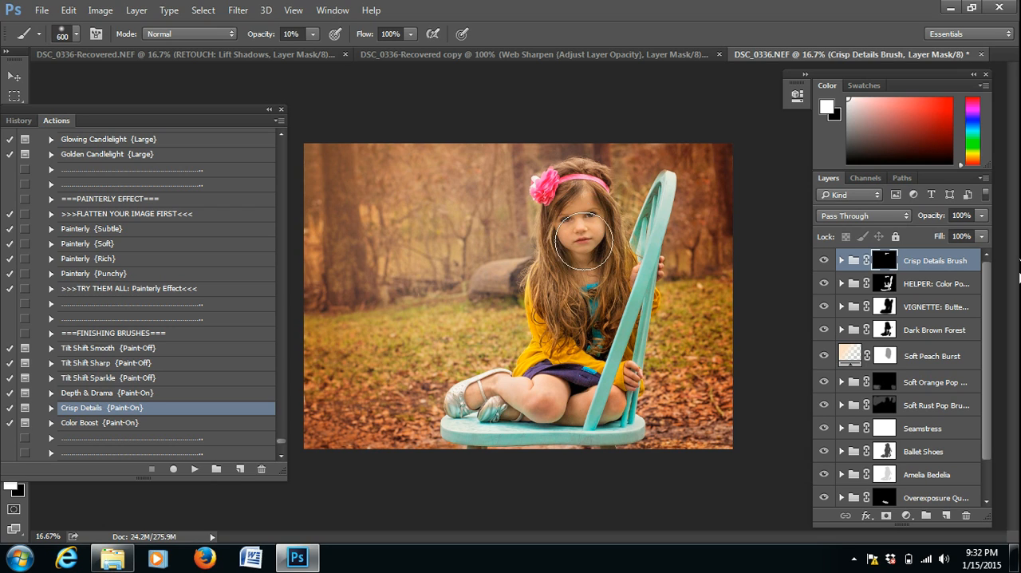